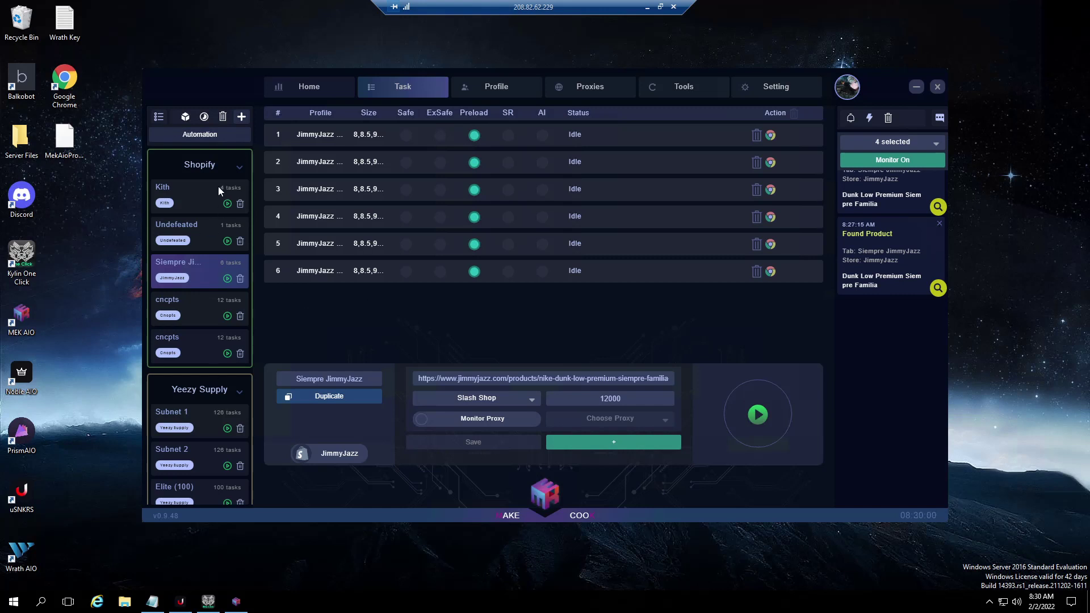
{"action": "left_click", "coordinate": [241, 117]}
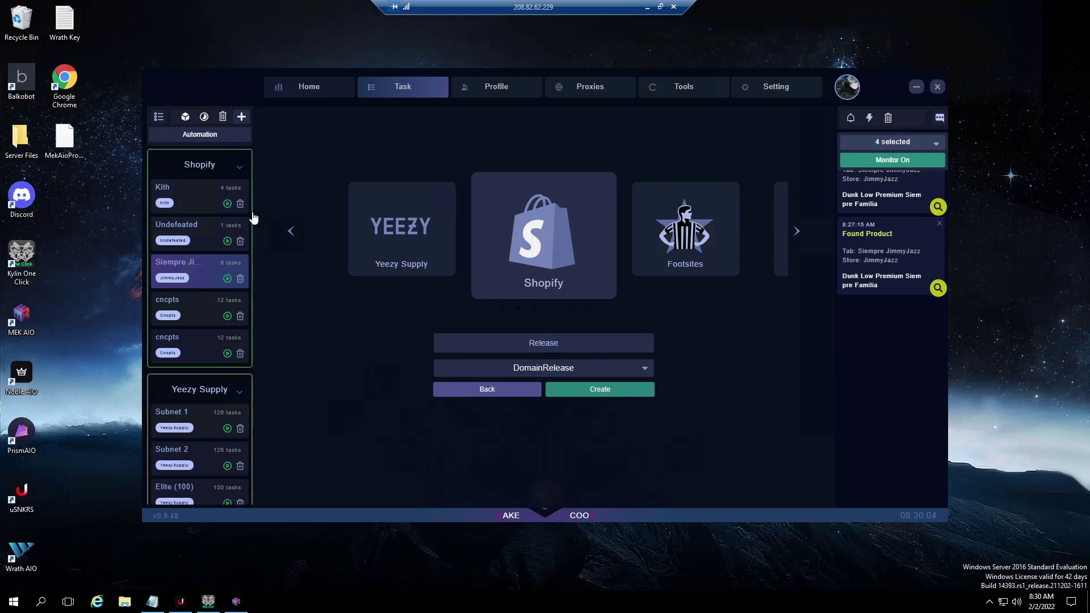
{"action": "left_click", "coordinate": [308, 88]}
{"action": "left_click", "coordinate": [397, 85]}
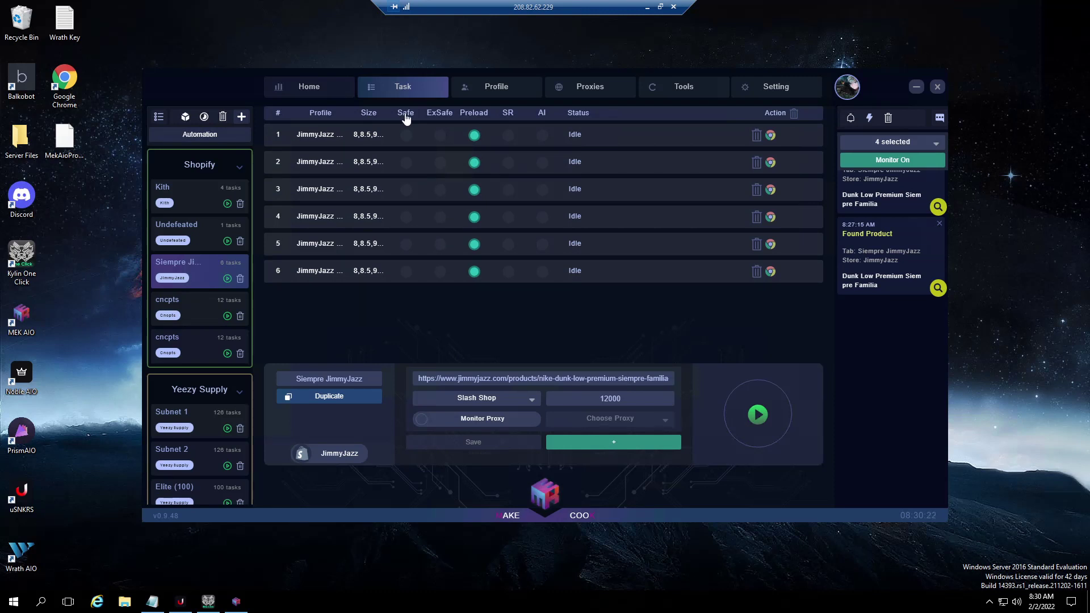
Enable Safe mode for all tasks in the Siempre JimmyJazz group and start the group
{"action": "left_click", "coordinate": [406, 116]}
{"action": "double_click", "coordinate": [522, 379]}
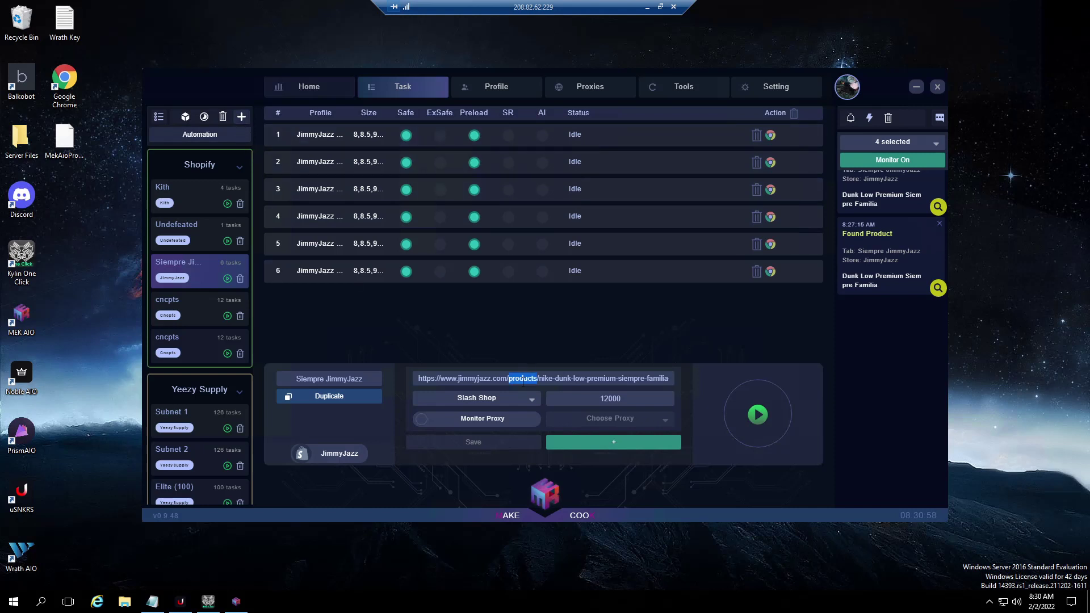
{"action": "triple_click", "coordinate": [521, 377]}
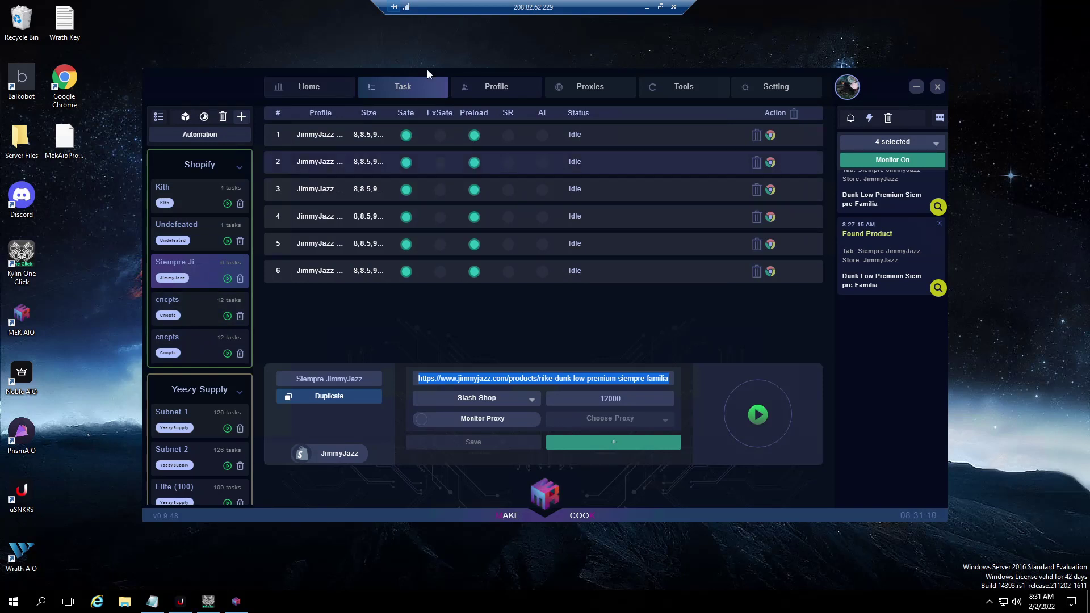
{"action": "left_click", "coordinate": [761, 417]}
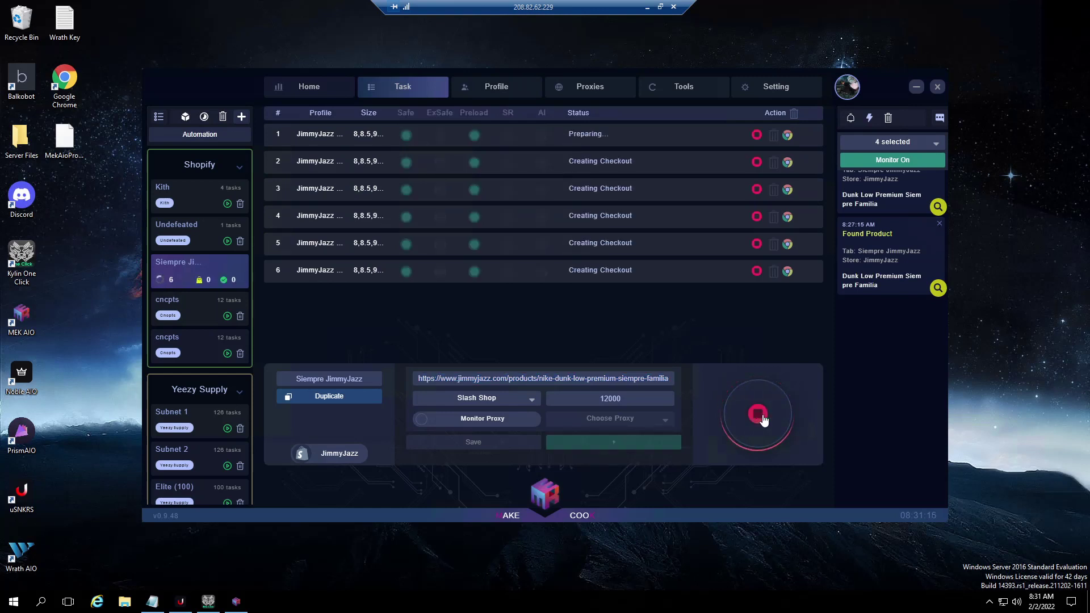
Duplicate the Siempre JimmyJazz group and turn off Safe mode for all tasks in the copy
{"action": "left_click", "coordinate": [315, 398]}
{"action": "left_click", "coordinate": [194, 384]}
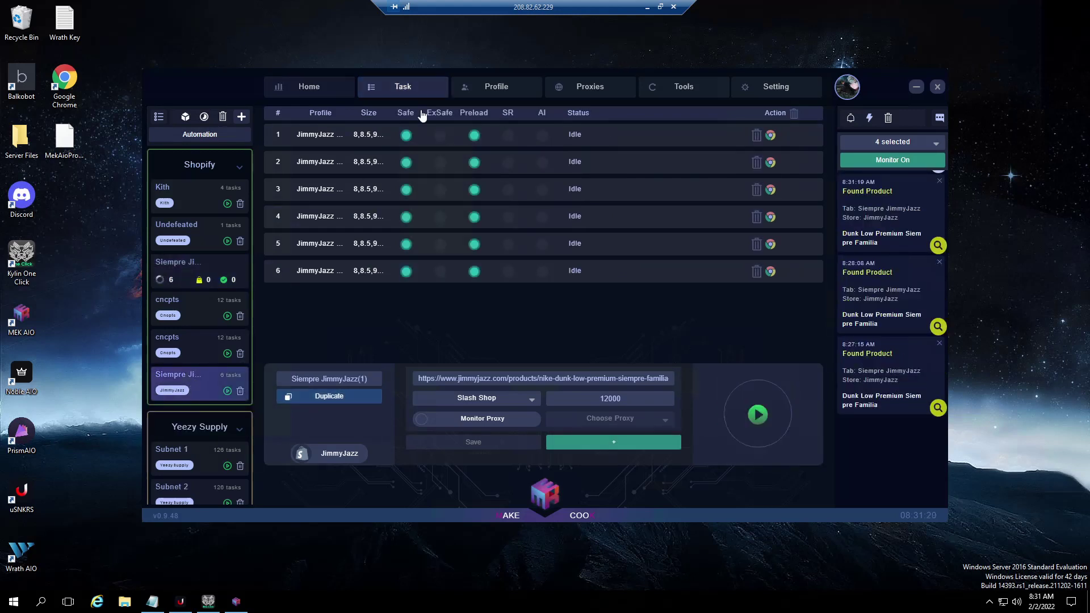
{"action": "left_click", "coordinate": [407, 115]}
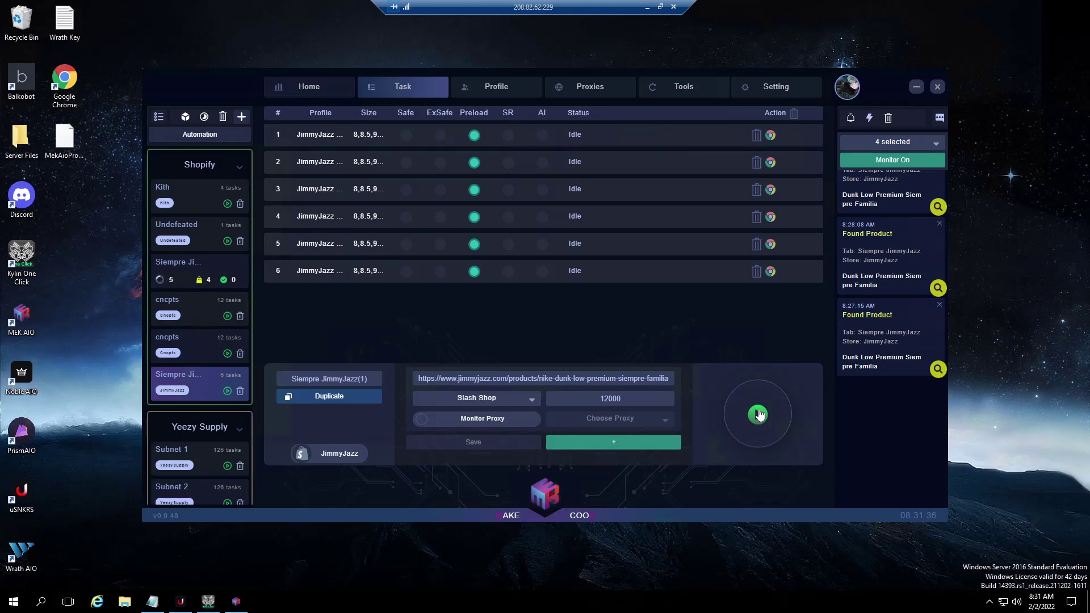
Check the task statuses of the original Siempre JimmyJazz group and start the tasks of the duplicated group
{"action": "left_click", "coordinate": [211, 273]}
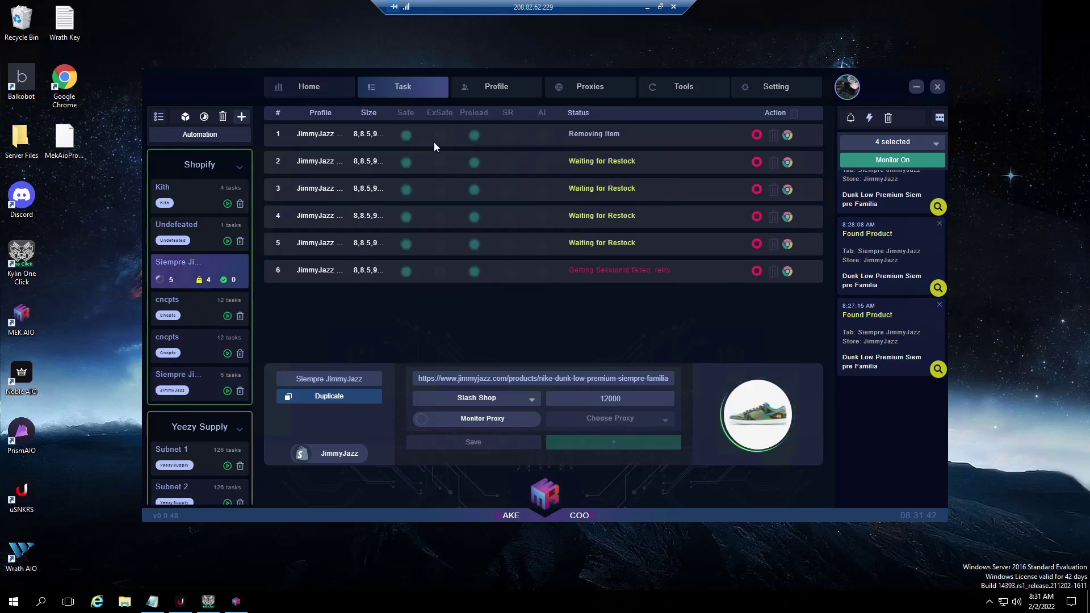
{"action": "left_click", "coordinate": [204, 380]}
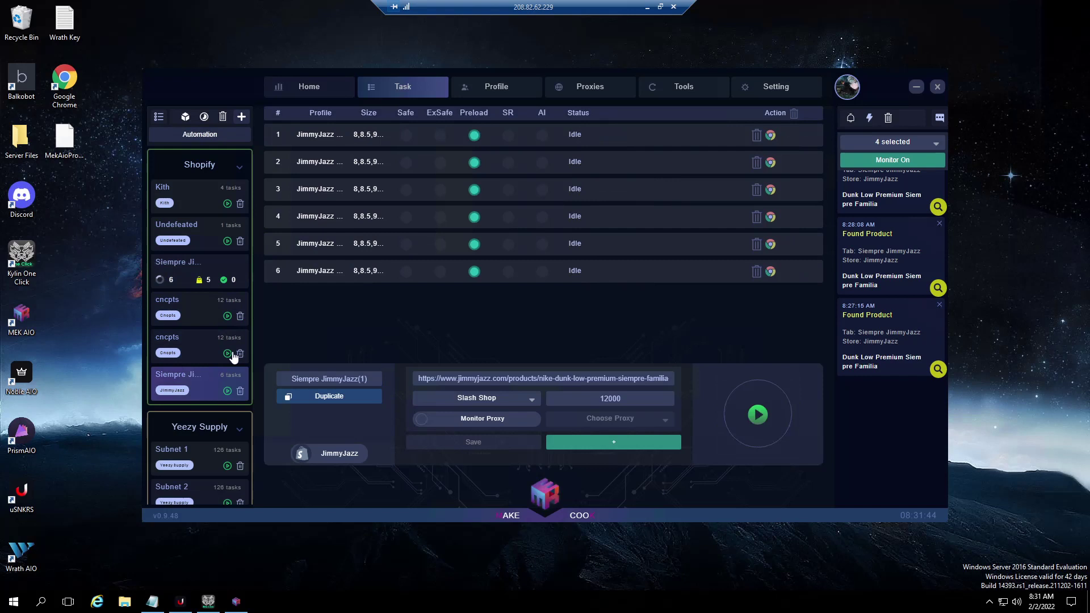
{"action": "left_click", "coordinate": [750, 416]}
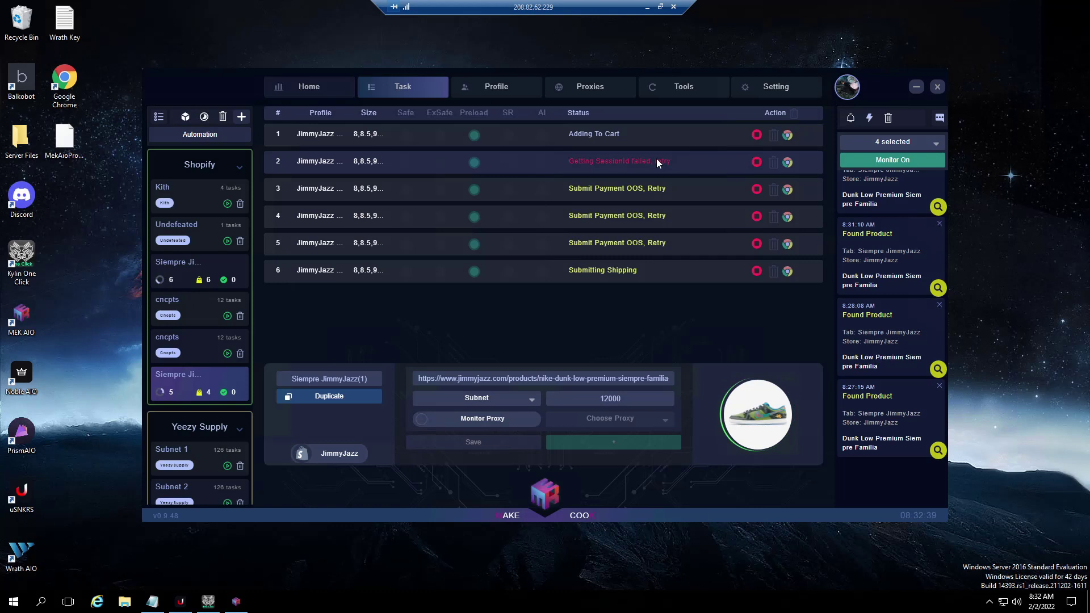
Replace the 12000 value of the Siempre JimmyJazz(1) group with 20000 and save the group settings
{"action": "double_click", "coordinate": [595, 396]}
{"action": "type", "text": "20000"}
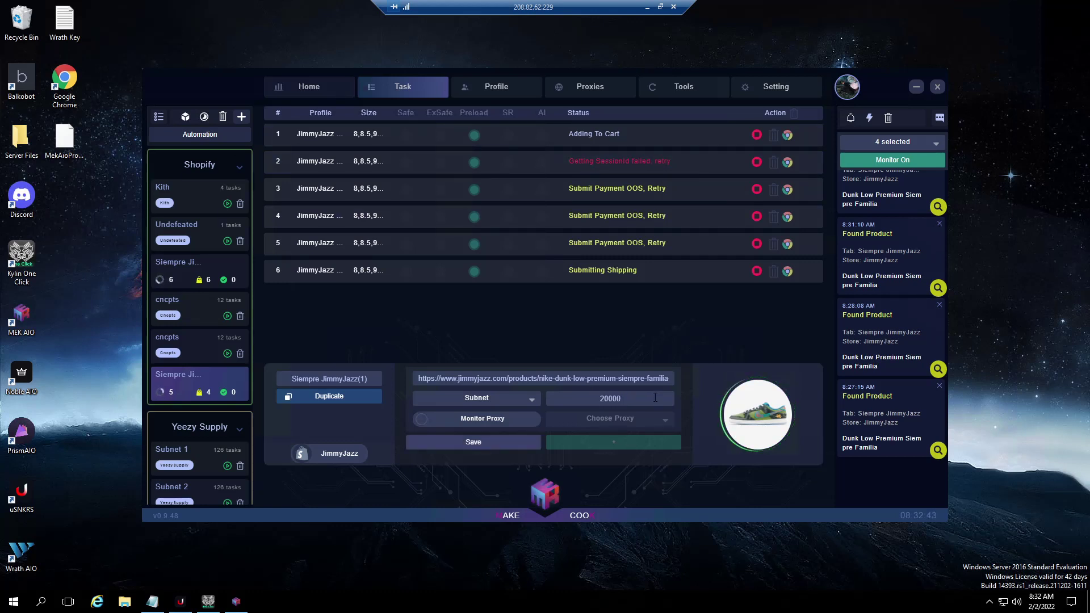
{"action": "left_click", "coordinate": [448, 442]}
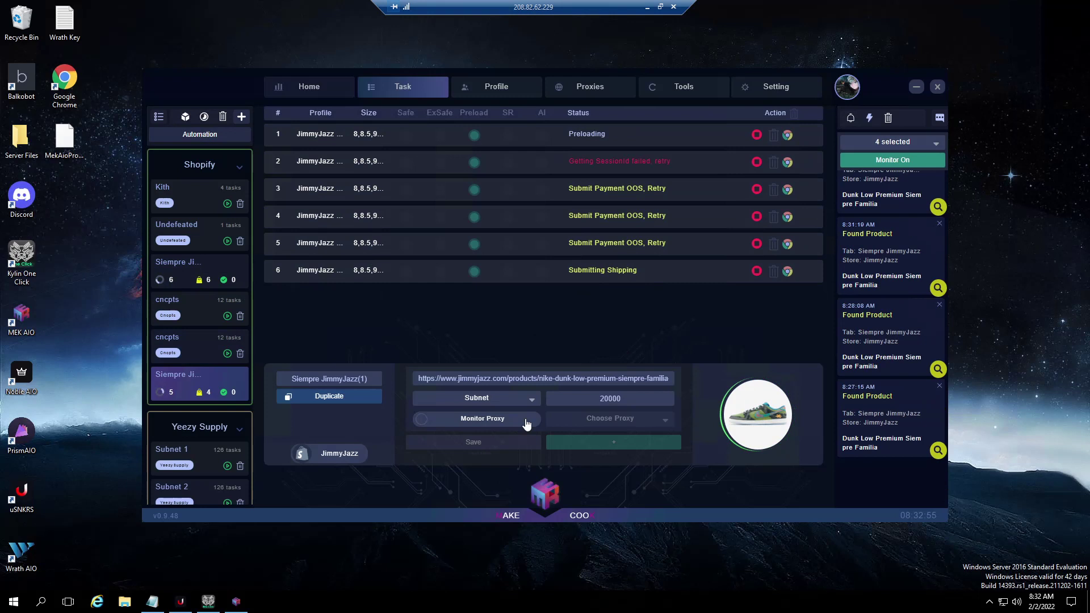
Compare the task statuses of the original Siempre JimmyJazz group with the duplicate's and stop the duplicate's tasks
{"action": "left_click", "coordinate": [199, 265]}
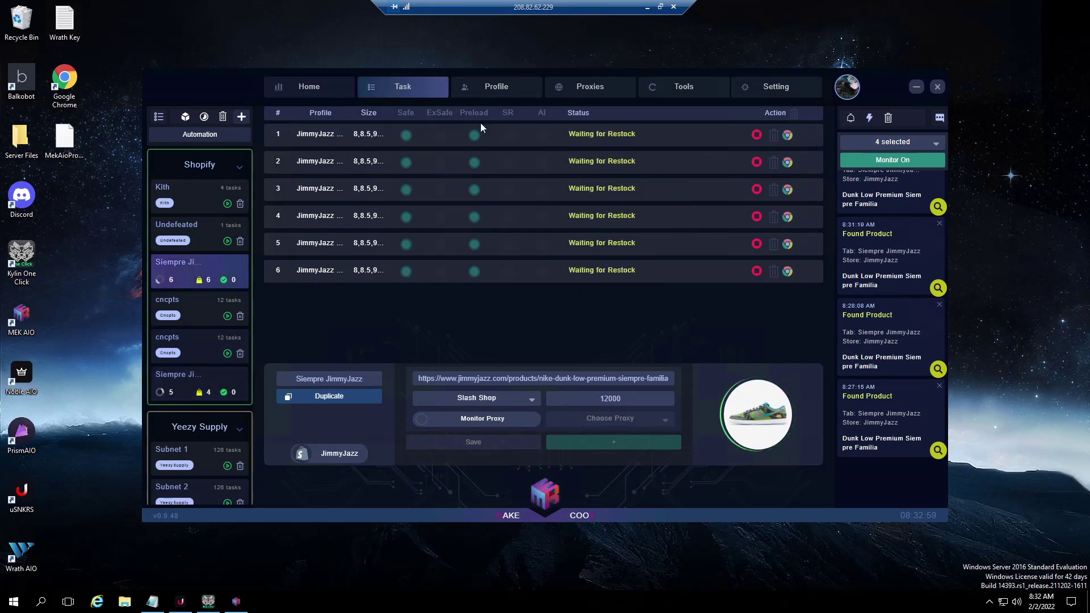
{"action": "left_click", "coordinate": [647, 214]}
{"action": "left_click", "coordinate": [196, 380]}
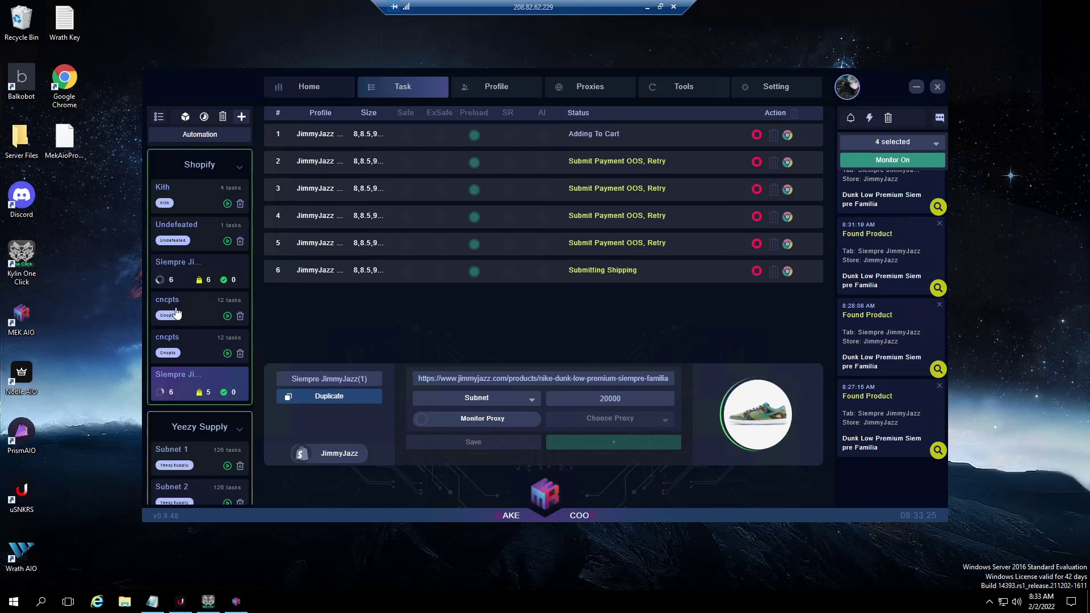
{"action": "left_click", "coordinate": [758, 414]}
Try ExSafe mode without Preload on all Siempre JimmyJazz(1) tasks, and switch them back to Safe plus Preload
{"action": "left_click", "coordinate": [440, 114]}
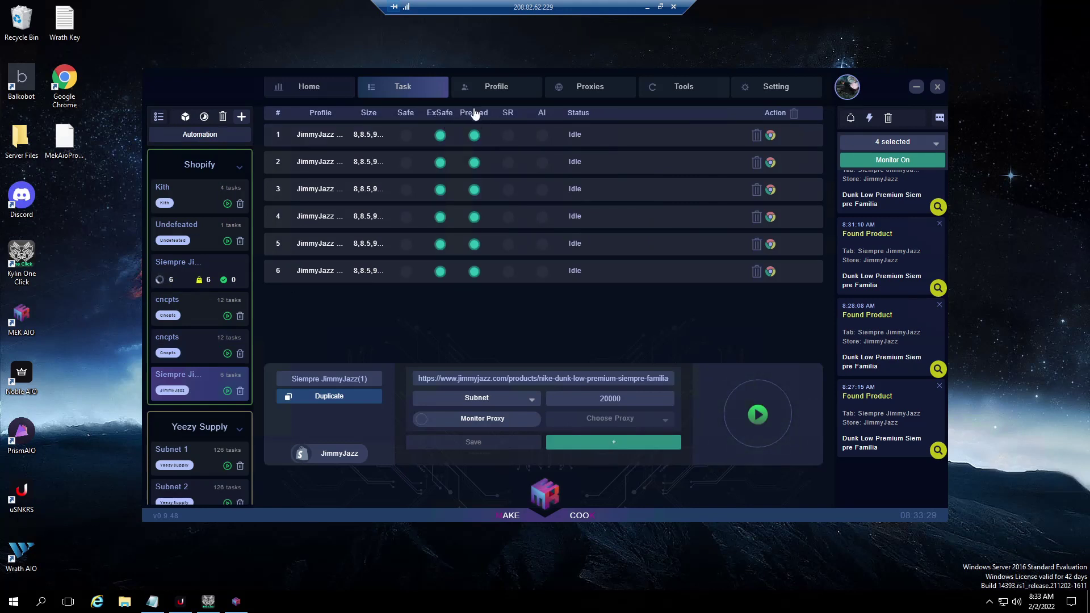
{"action": "left_click", "coordinate": [474, 114]}
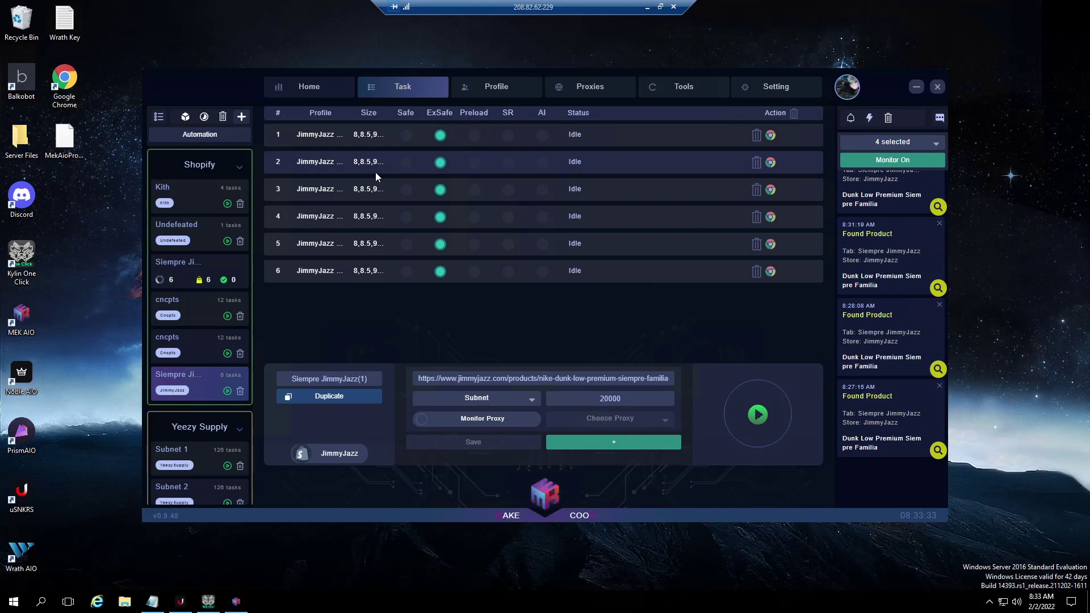
{"action": "left_click", "coordinate": [439, 114]}
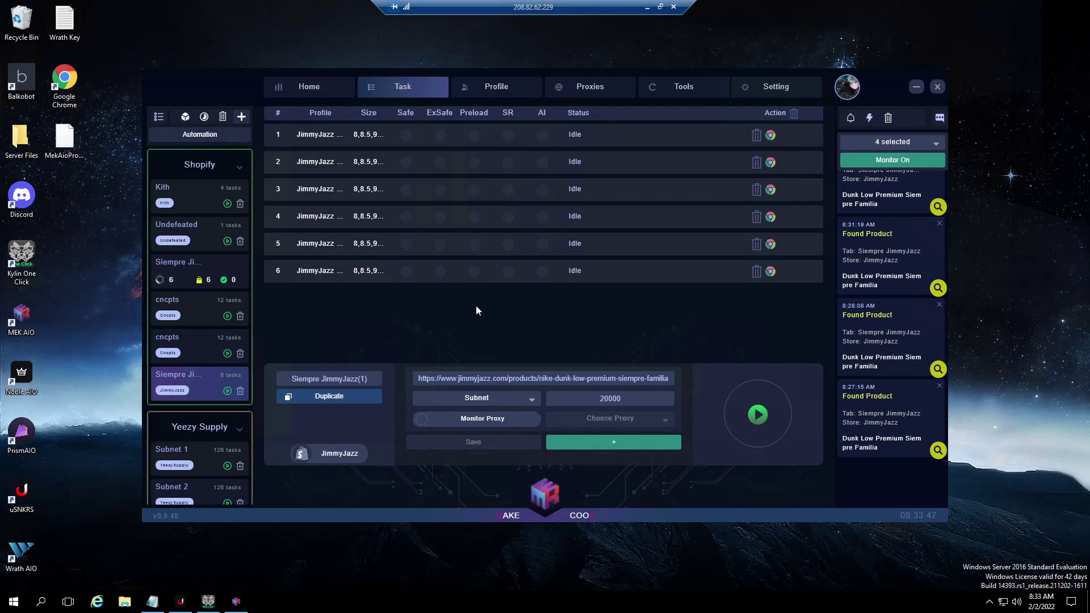
{"action": "left_click", "coordinate": [446, 114]}
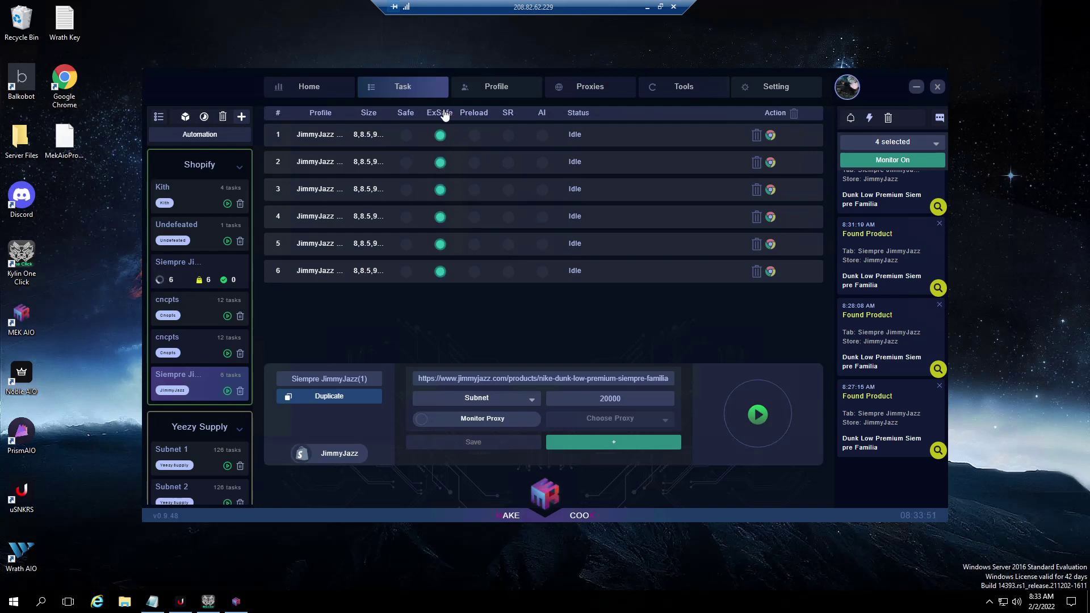
{"action": "left_click", "coordinate": [444, 114]}
{"action": "left_click", "coordinate": [473, 115]}
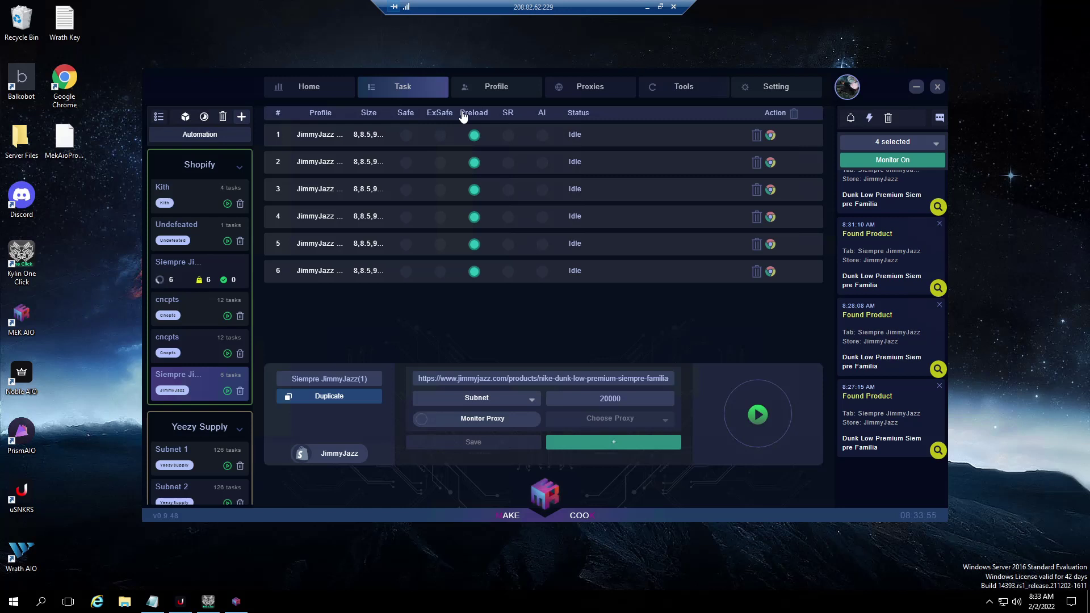
{"action": "left_click", "coordinate": [405, 116]}
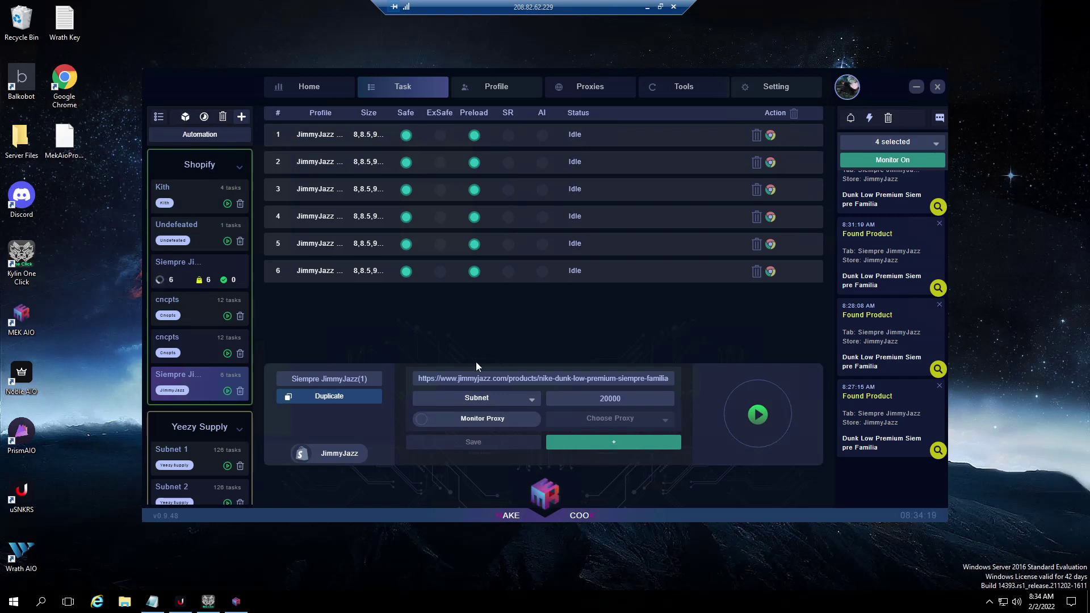
Replace the product URL of Siempre JimmyJazz(1) with the placeholder keywords "place,words" and save
{"action": "triple_click", "coordinate": [500, 377]}
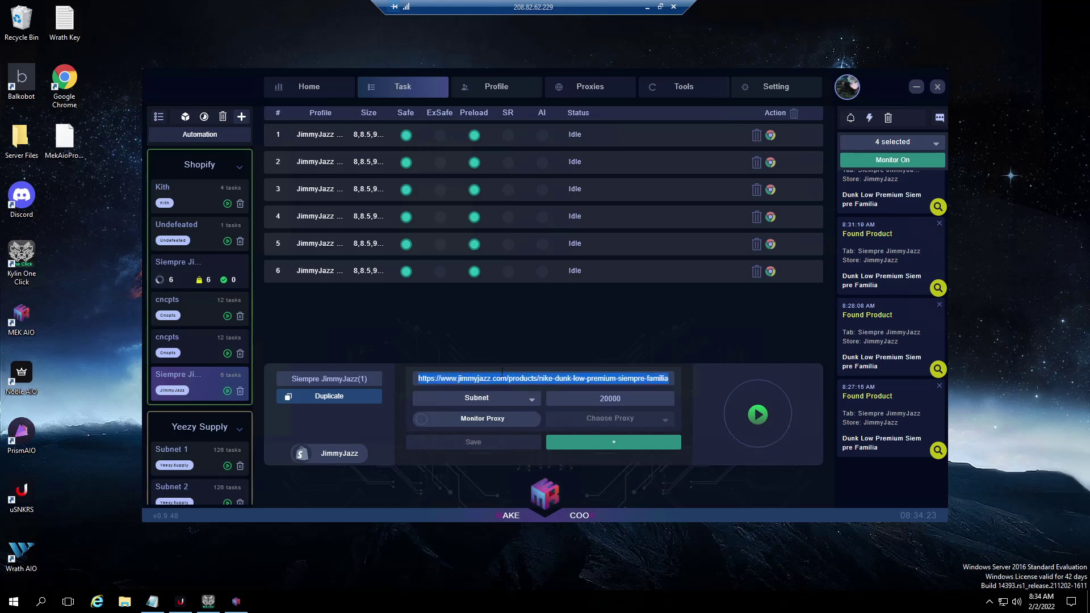
{"action": "type", "text": "Yeezy,350,-700"}
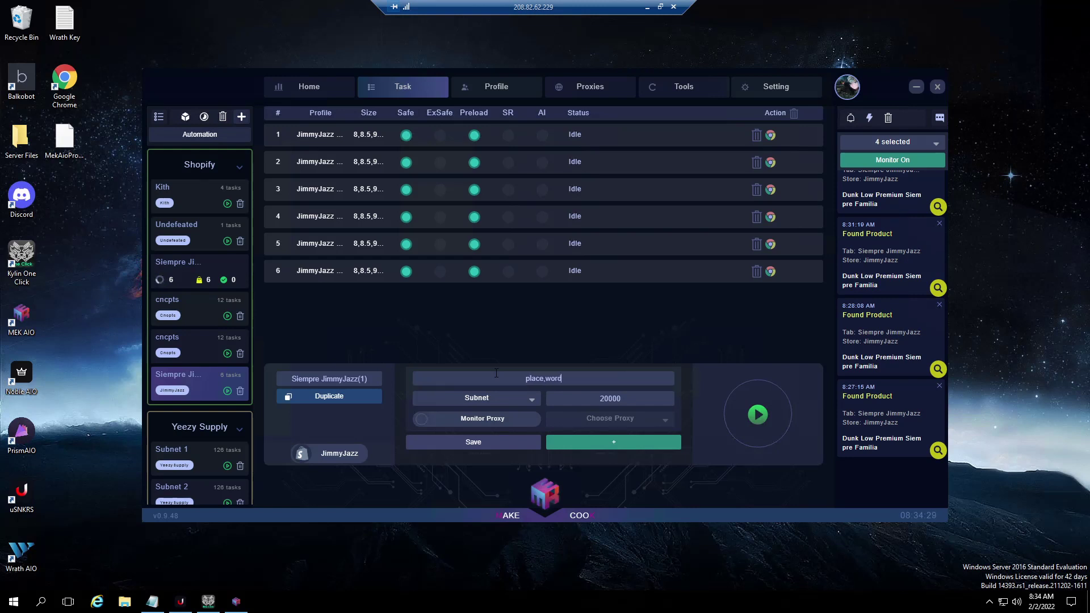
{"action": "left_click", "coordinate": [464, 449]}
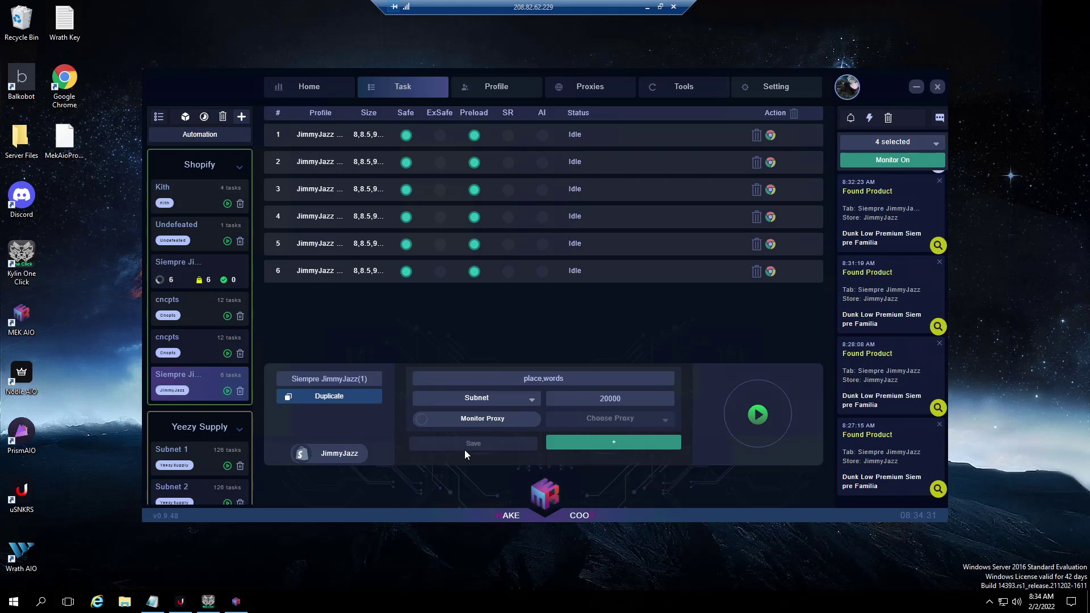
Turn off Safe mode for all Siempre JimmyJazz(1) tasks, leaving only Preload enabled, and start the group
{"action": "left_click", "coordinate": [401, 120]}
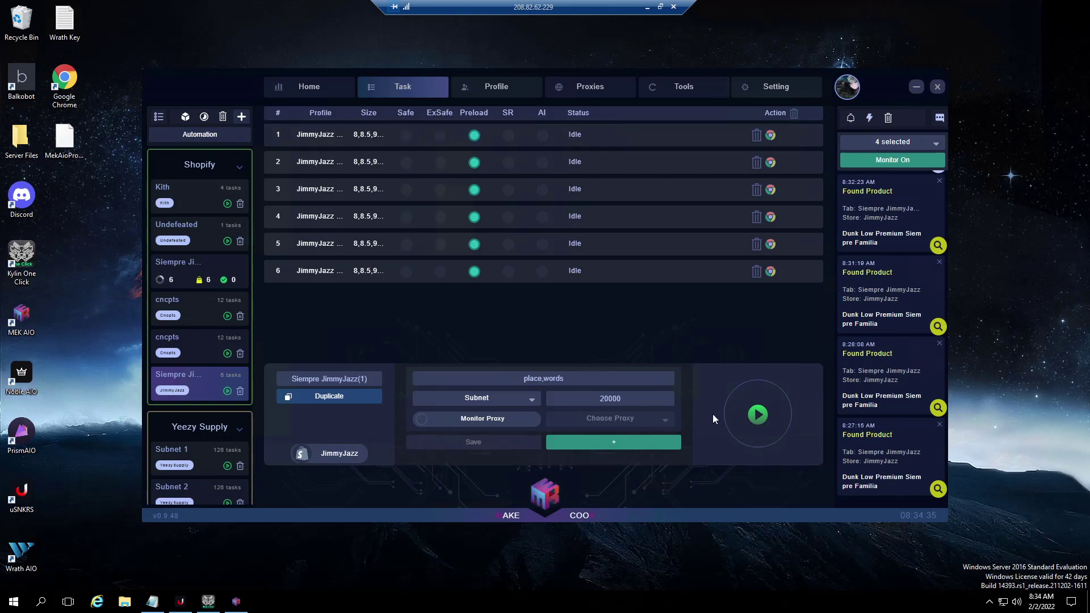
{"action": "left_click", "coordinate": [755, 415]}
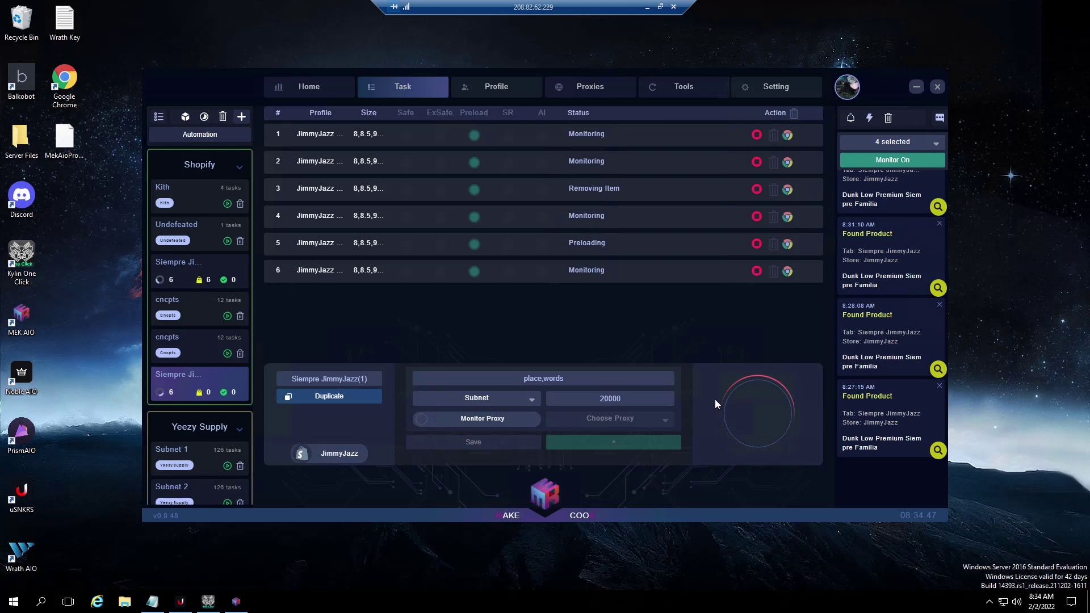
{"action": "left_click", "coordinate": [584, 377]}
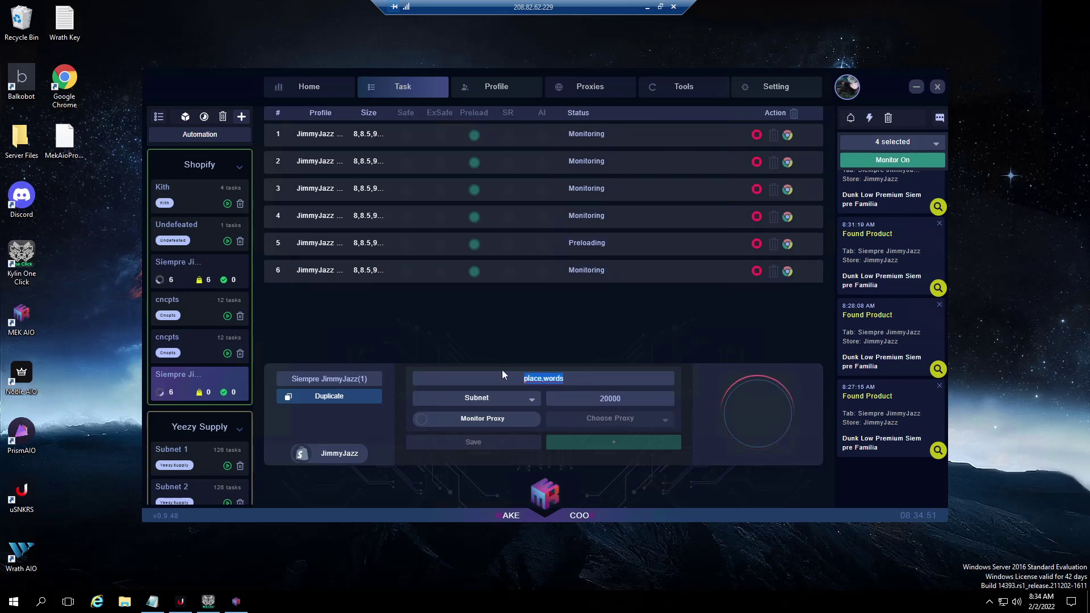
{"action": "type", "text": "immyjazz.com/products/nike-dunk-low-premium-siempre-familia-do2160-335"}
{"action": "left_click", "coordinate": [502, 443]}
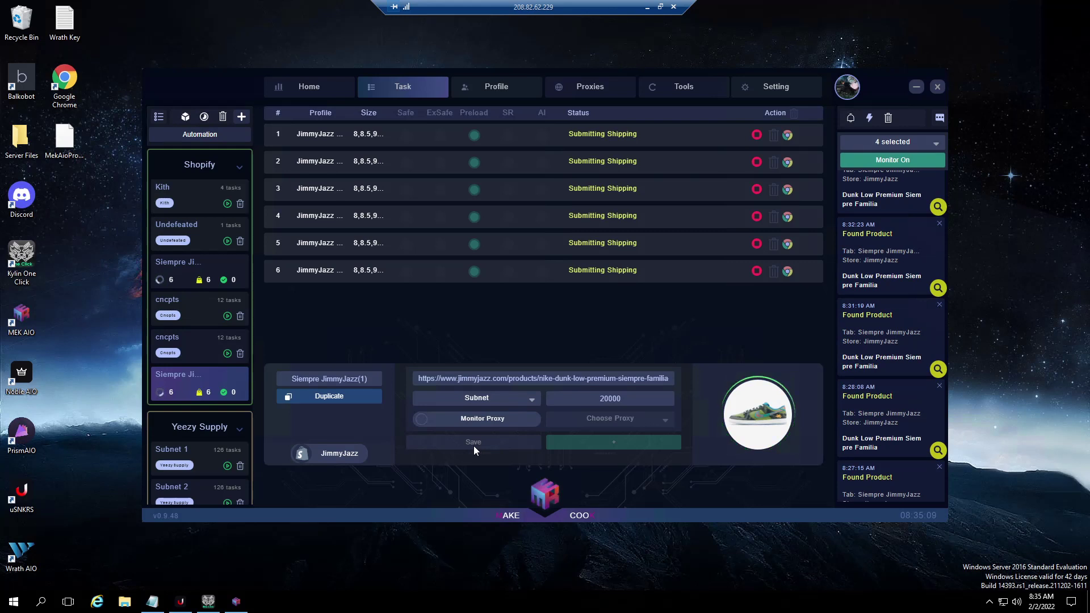
Stop the Siempre JimmyJazz(1) tasks, replace the product URL with the placeholder "place,words" and save
{"action": "left_click", "coordinate": [758, 414]}
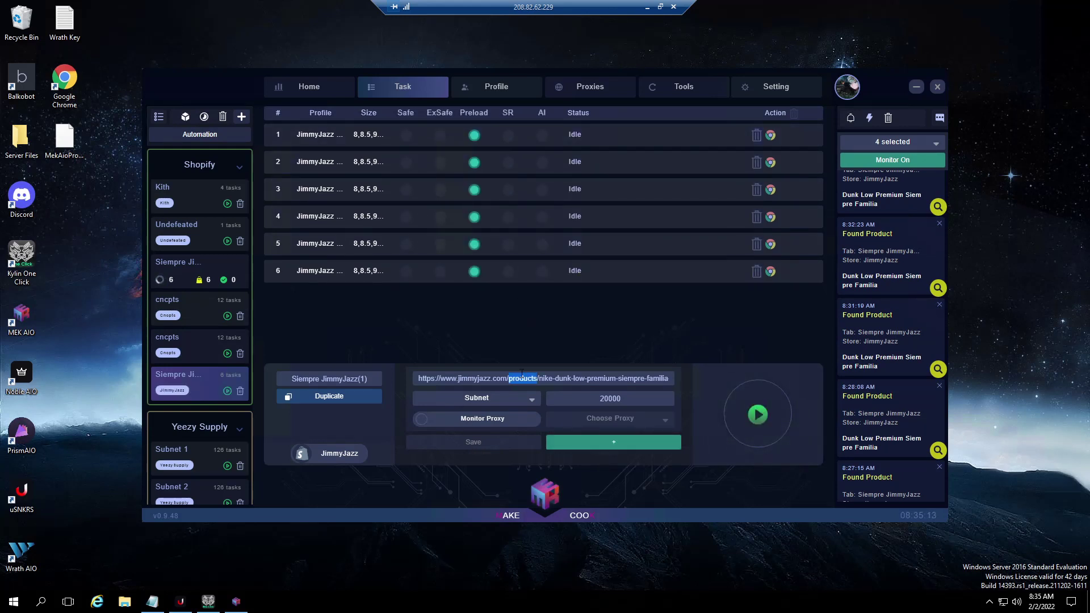
{"action": "key", "text": "ctrl+a"}
{"action": "type", "text": "pl"}
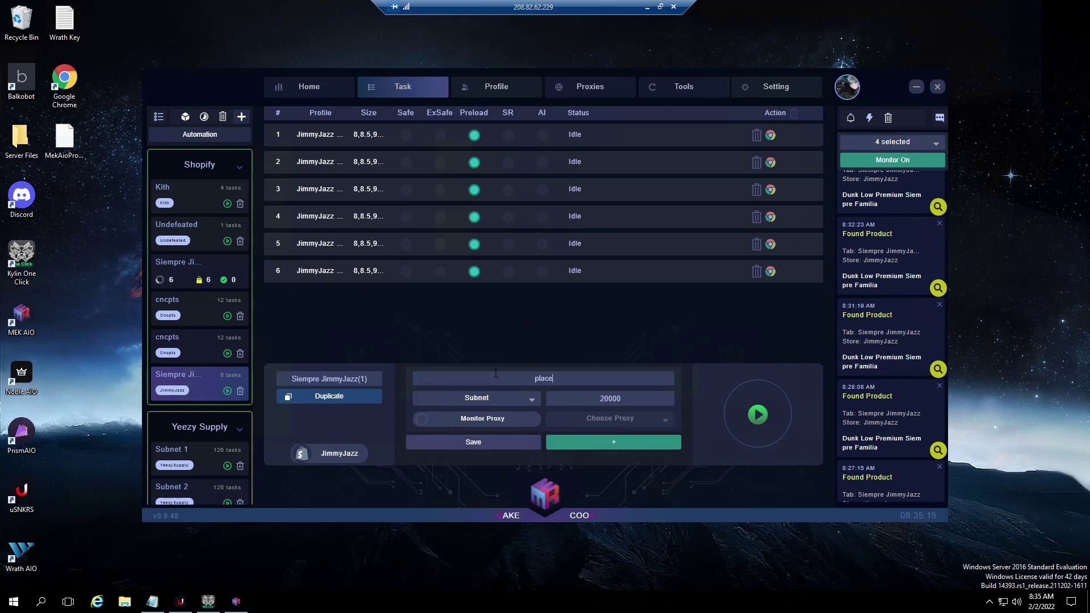
{"action": "type", "text": "ace,words"}
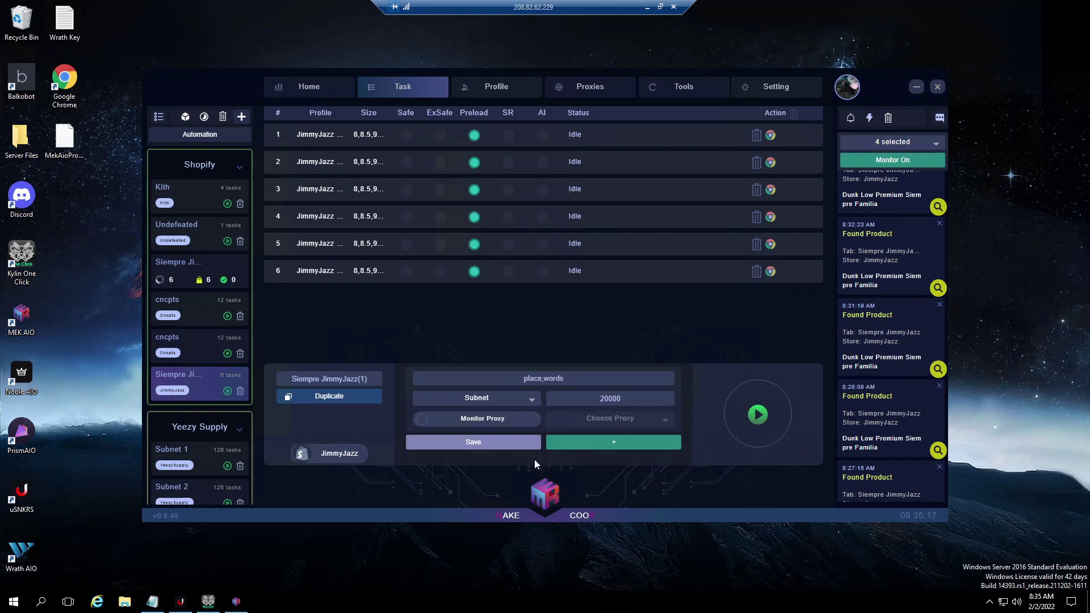
{"action": "left_click", "coordinate": [528, 444]}
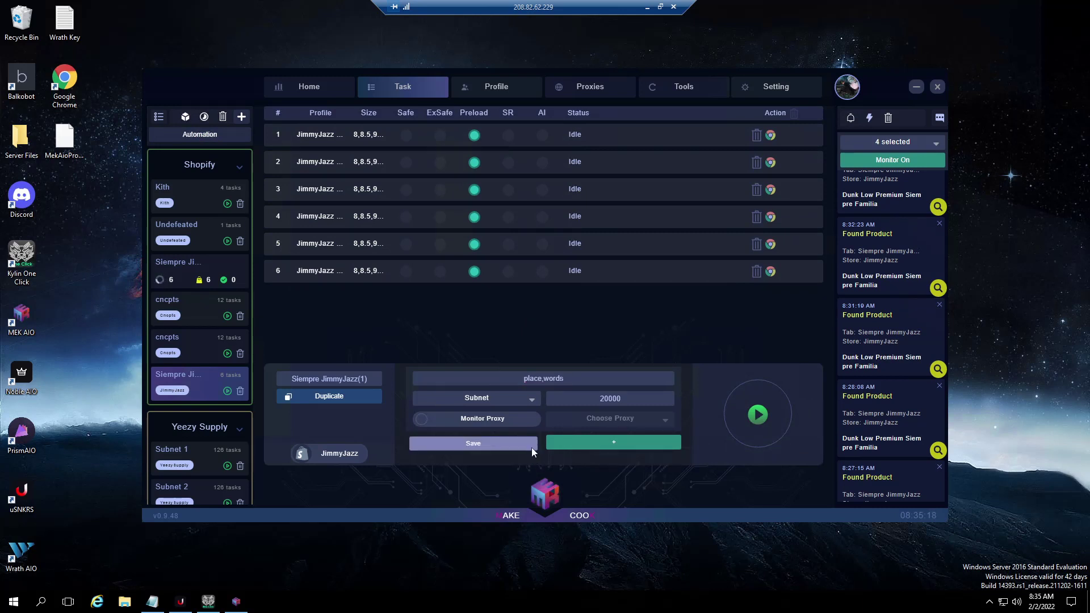
Enable Safe mode alongside Preload for all Siempre JimmyJazz(1) tasks and start the group
{"action": "left_click", "coordinate": [407, 114]}
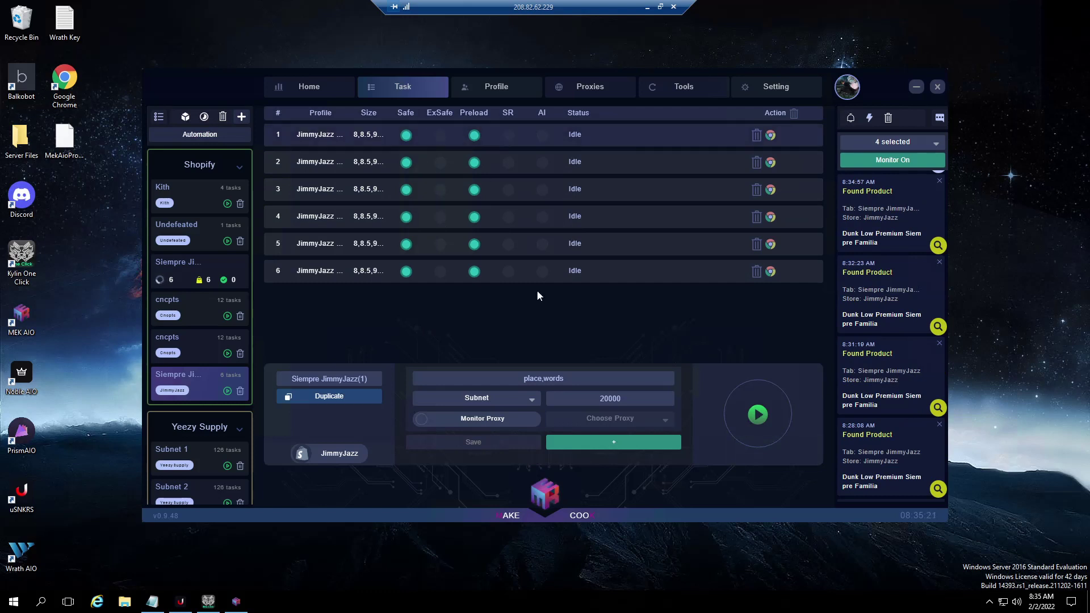
{"action": "left_click", "coordinate": [759, 415]}
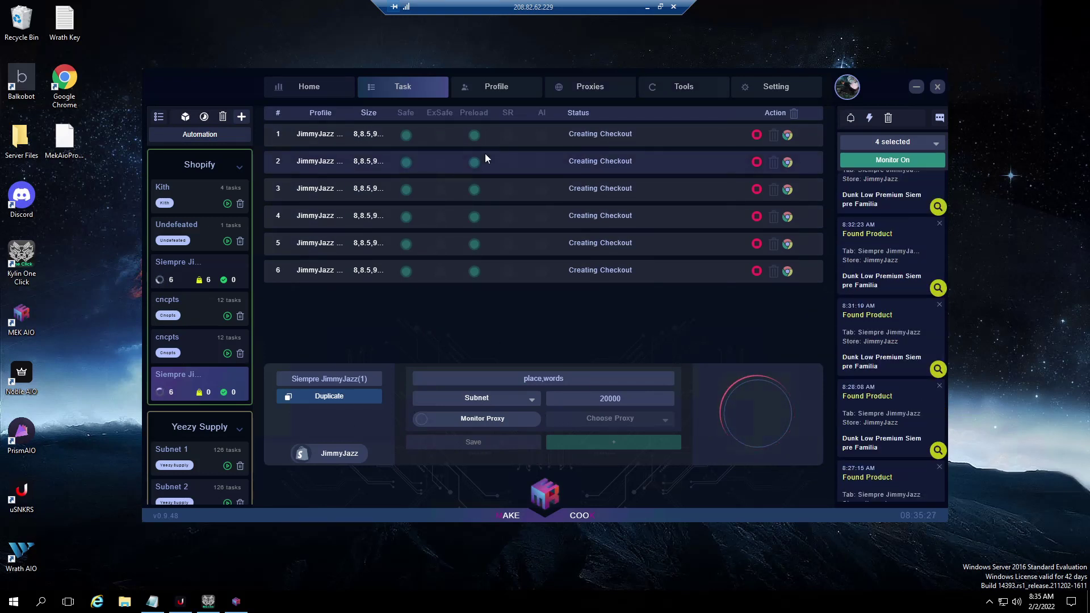
{"action": "left_click", "coordinate": [494, 375]}
{"action": "key", "text": "ctrl+a"}
{"action": "type", "text": "immyjazz.com/products/nike-dunk-low-premium-siempre-familia-do2160-335"}
{"action": "left_click", "coordinate": [492, 446]}
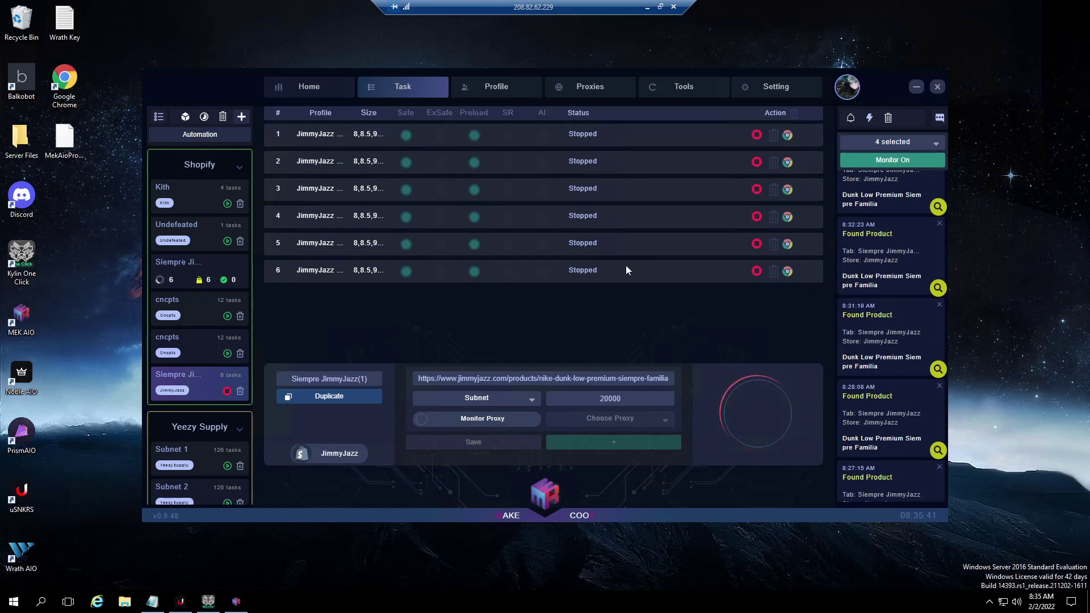
{"action": "mouse_move", "coordinate": [764, 420]}
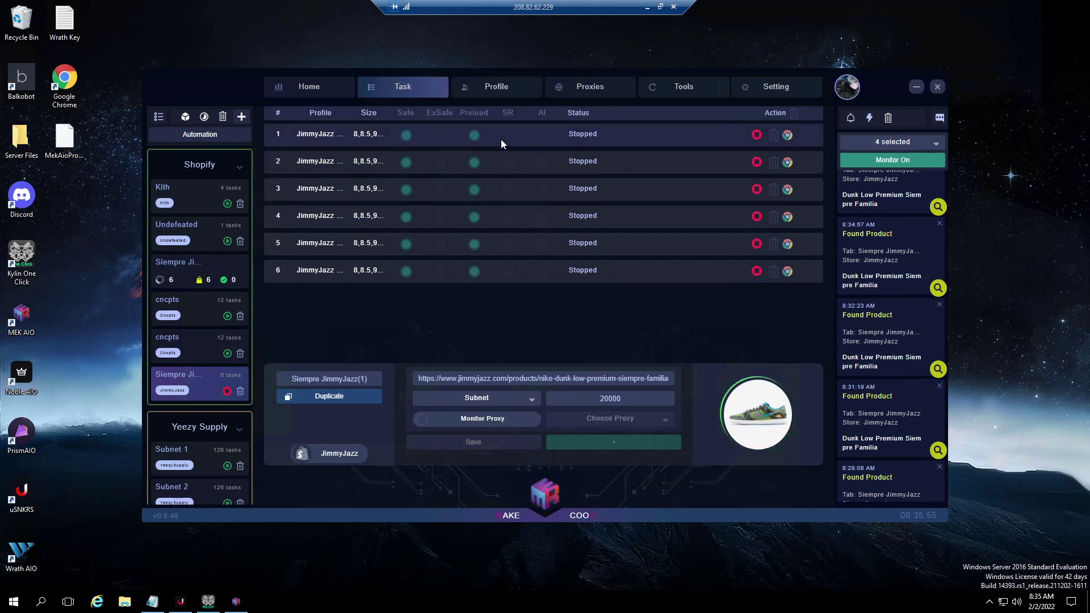
Duplicate the Siempre JimmyJazz(1) release and start all tasks in the Siempre JimmyJazz(1)(1) copy
{"action": "left_click", "coordinate": [304, 399]}
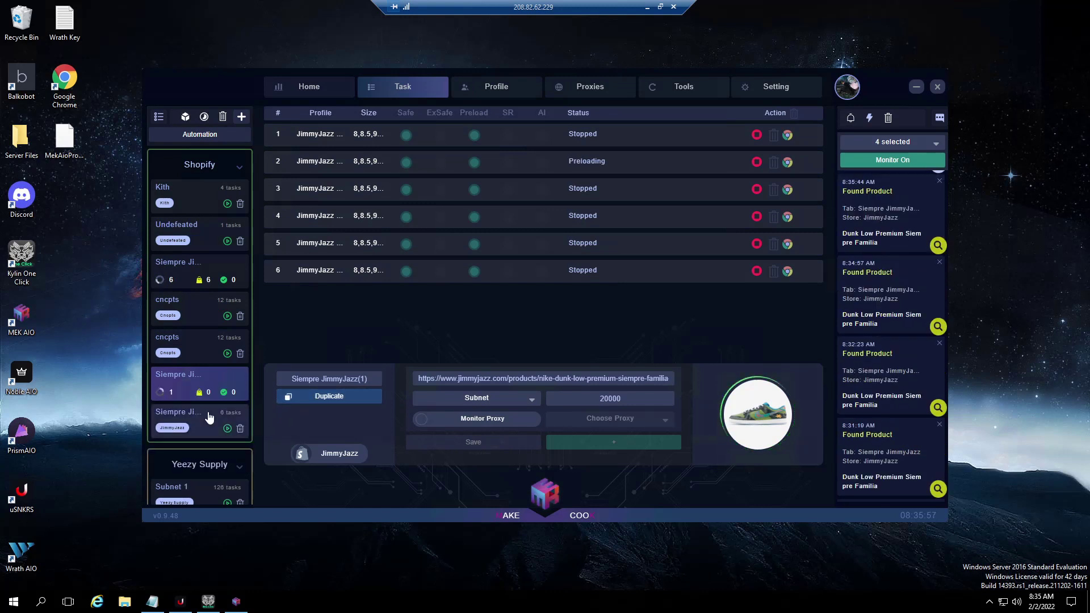
{"action": "left_click", "coordinate": [218, 419]}
{"action": "left_click", "coordinate": [759, 414]}
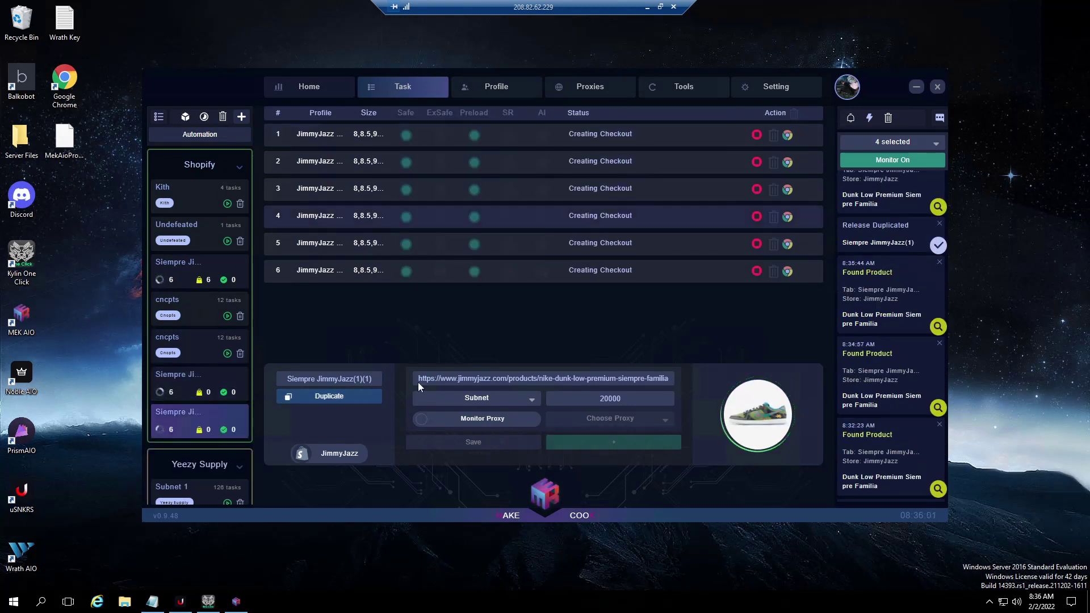
Stop the tasks of the original Siempre JimmyJazz(1) release and return to the Siempre JimmyJazz(1)(1) copy
{"action": "left_click", "coordinate": [179, 379]}
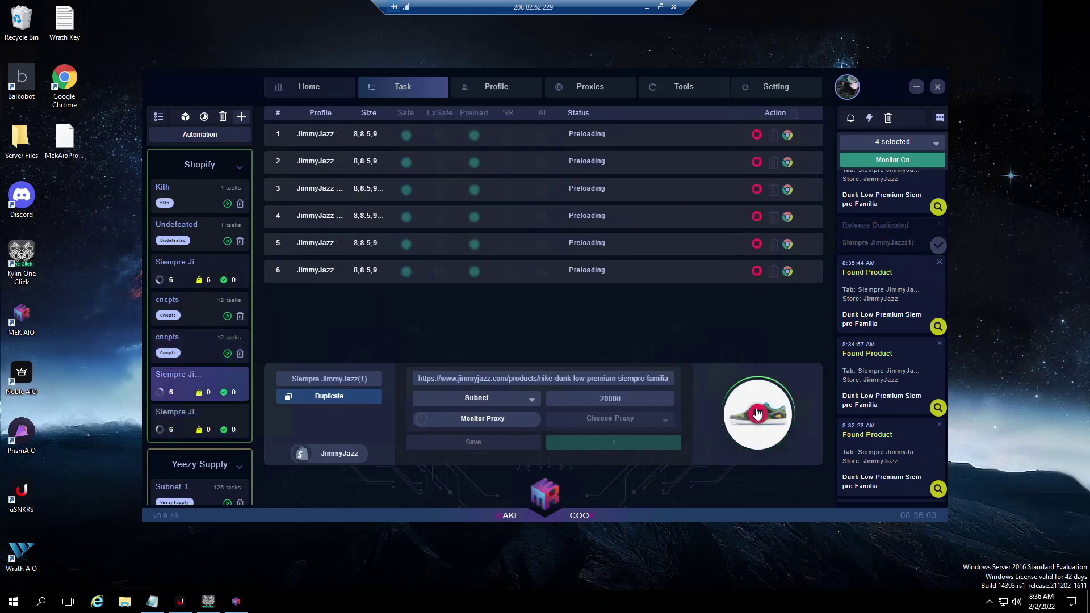
{"action": "left_click", "coordinate": [738, 423]}
{"action": "left_click", "coordinate": [216, 426]}
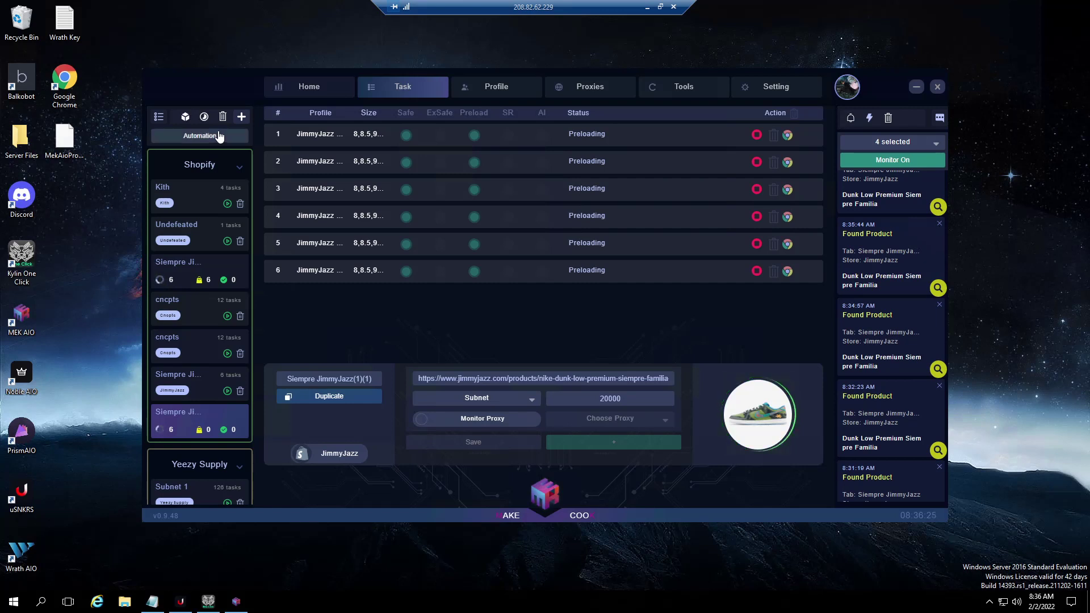
Start a new automation named Yeezy with the keyword lines "yeezy,slides", "yeezy,runner", "yeezy,rnnr" and "yeezy,foam"
{"action": "left_click", "coordinate": [219, 135]}
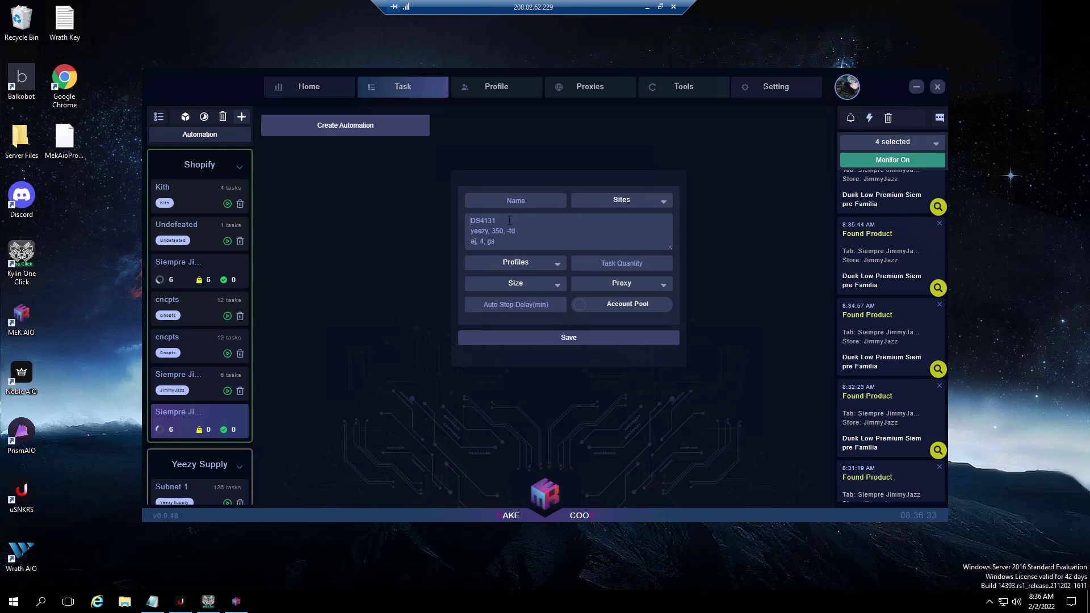
{"action": "type", "text": "yeezy,slides"}
{"action": "key", "text": "Return"}
{"action": "type", "text": "yeezy"}
{"action": "type", "text": ",runner "}
{"action": "type", "text": "yeezy"}
{"action": "type", "text": ",runnr"}
{"action": "key", "text": "Return"}
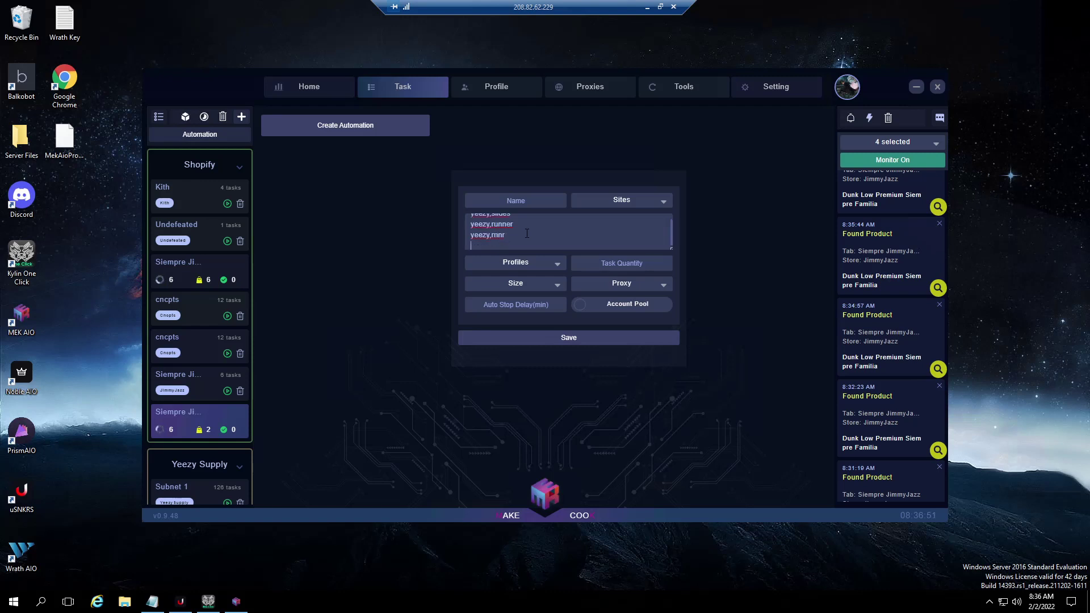
{"action": "type", "text": "yeezy,foam"}
{"action": "type", "text": "Yeezy"}
Select Kith, Cncpts and DSMNY E-Shop as the sites for the Yeezy automation
{"action": "left_click", "coordinate": [614, 202]}
{"action": "scroll", "coordinate": [629, 273], "scroll_direction": "down", "scroll_amount": 10}
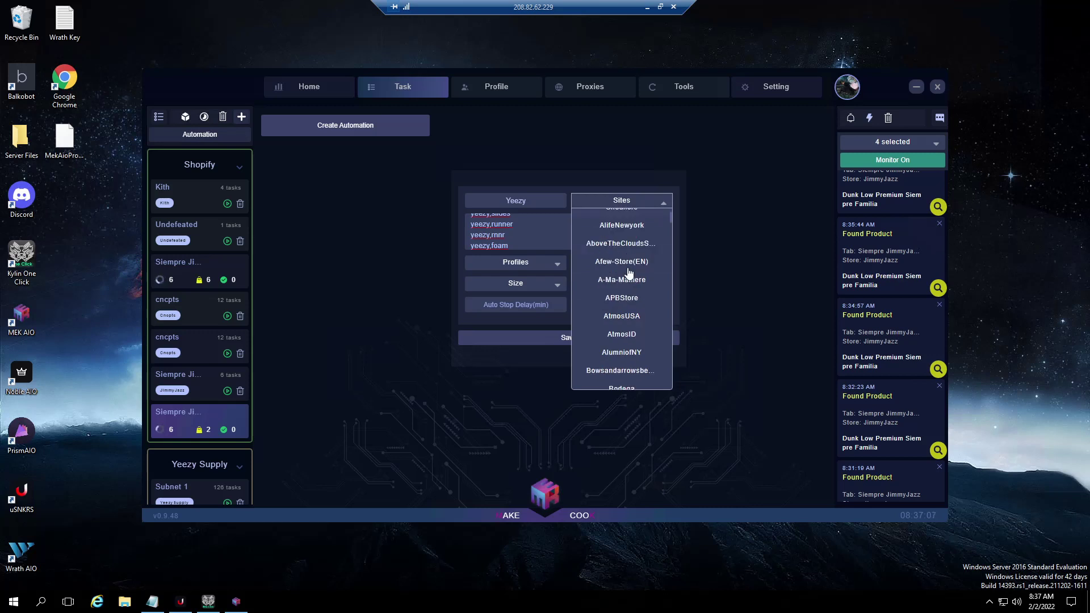
{"action": "scroll", "coordinate": [635, 283], "scroll_direction": "down", "scroll_amount": 10}
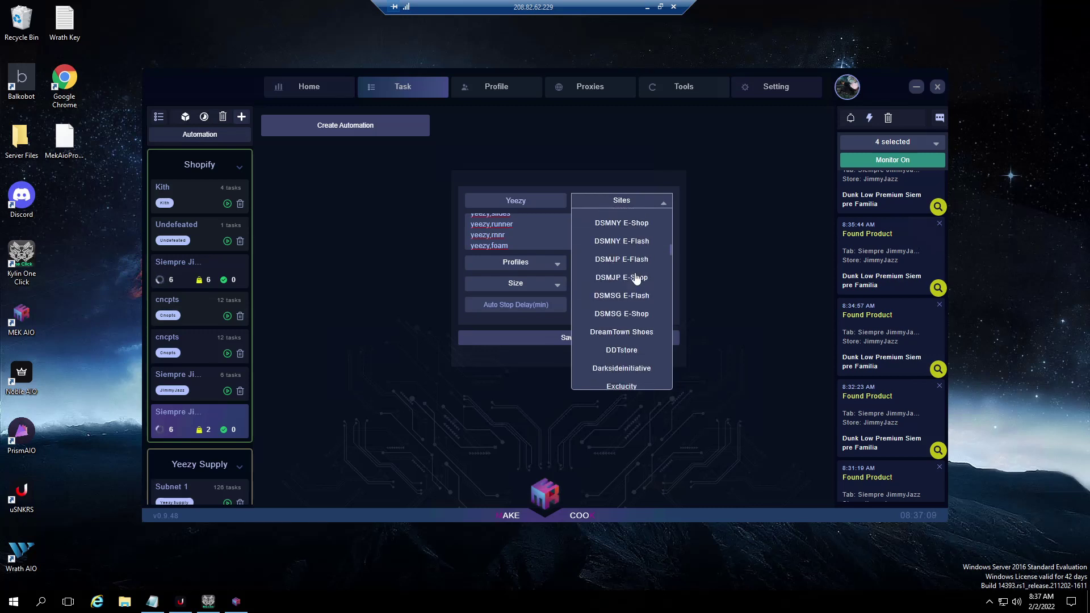
{"action": "left_click", "coordinate": [631, 315]}
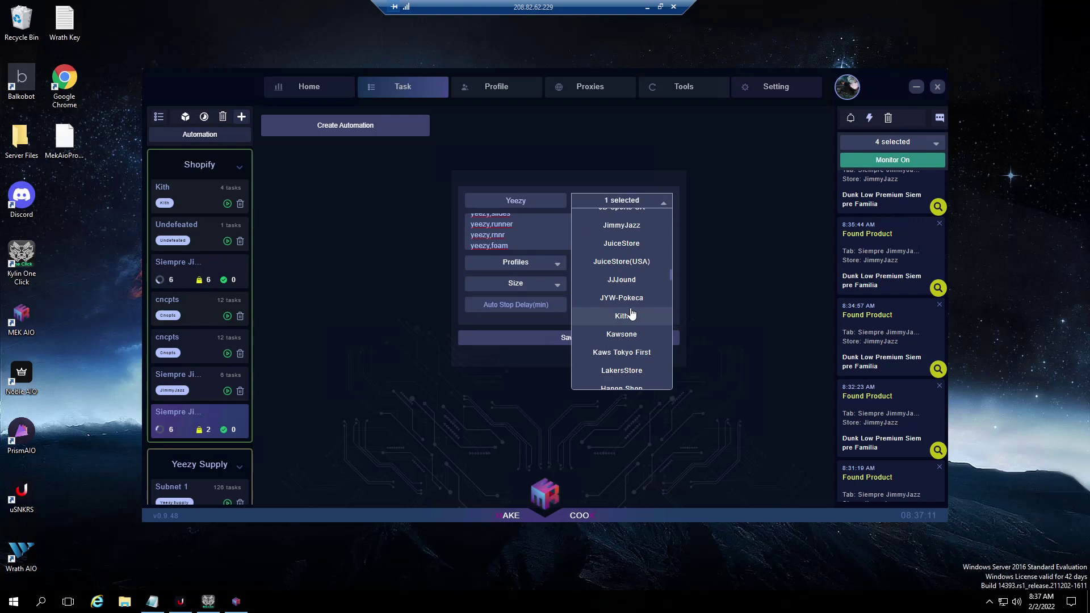
{"action": "scroll", "coordinate": [632, 311], "scroll_direction": "down", "scroll_amount": 3}
{"action": "scroll", "coordinate": [634, 307], "scroll_direction": "up", "scroll_amount": 10}
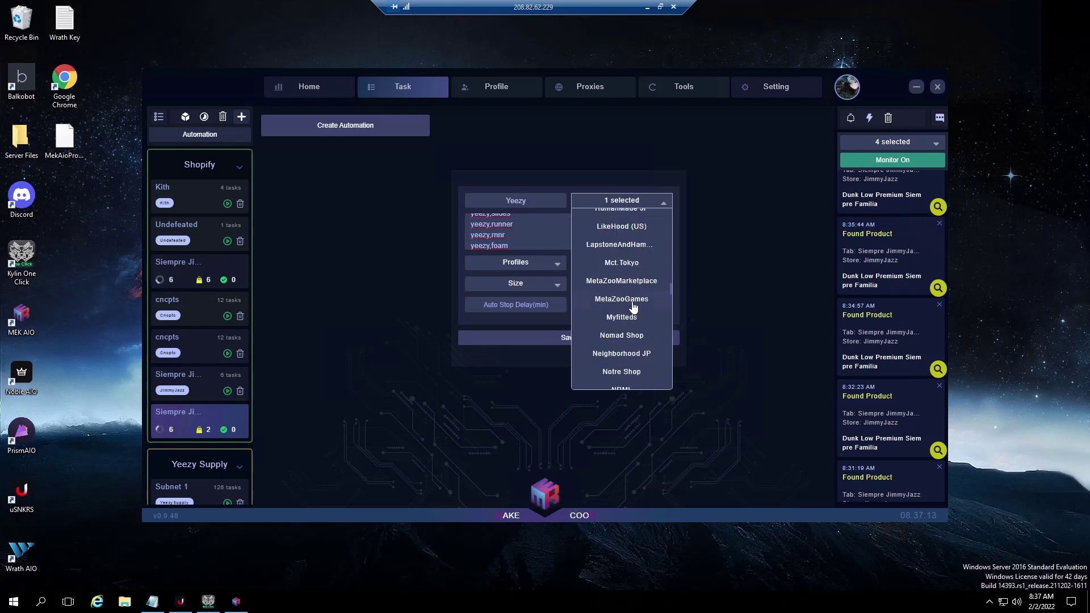
{"action": "scroll", "coordinate": [634, 307], "scroll_direction": "up", "scroll_amount": 3}
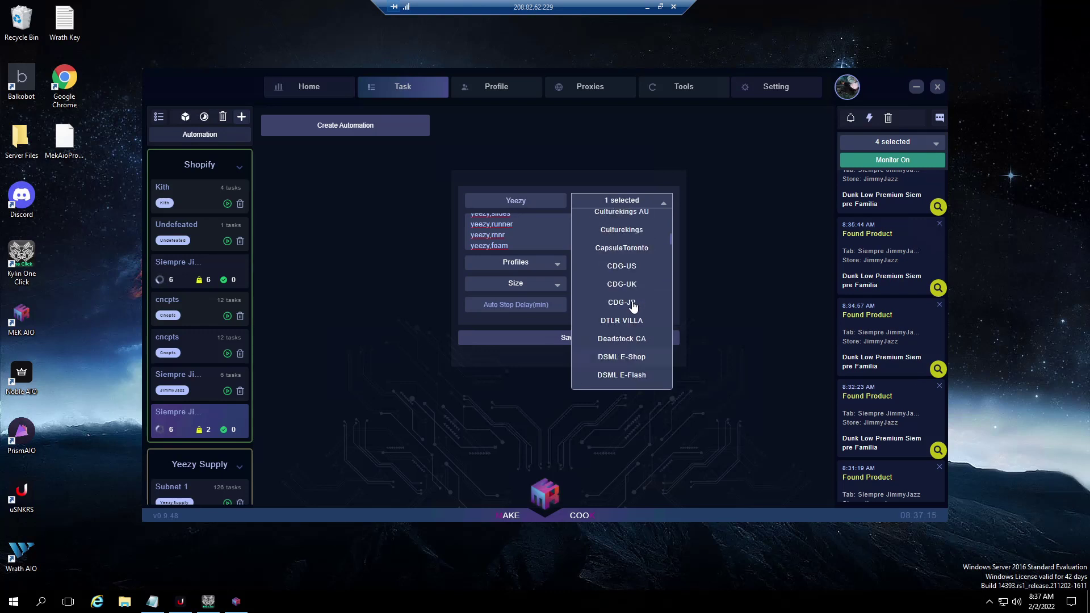
{"action": "left_click", "coordinate": [630, 249]}
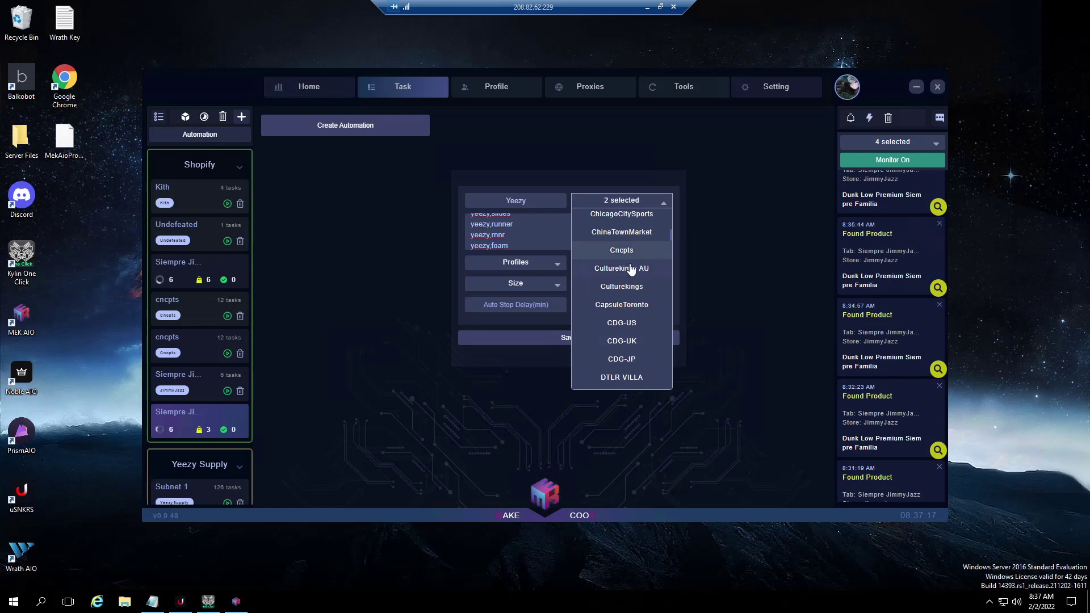
{"action": "scroll", "coordinate": [631, 267], "scroll_direction": "down", "scroll_amount": 6}
{"action": "scroll", "coordinate": [631, 267], "scroll_direction": "up", "scroll_amount": 1}
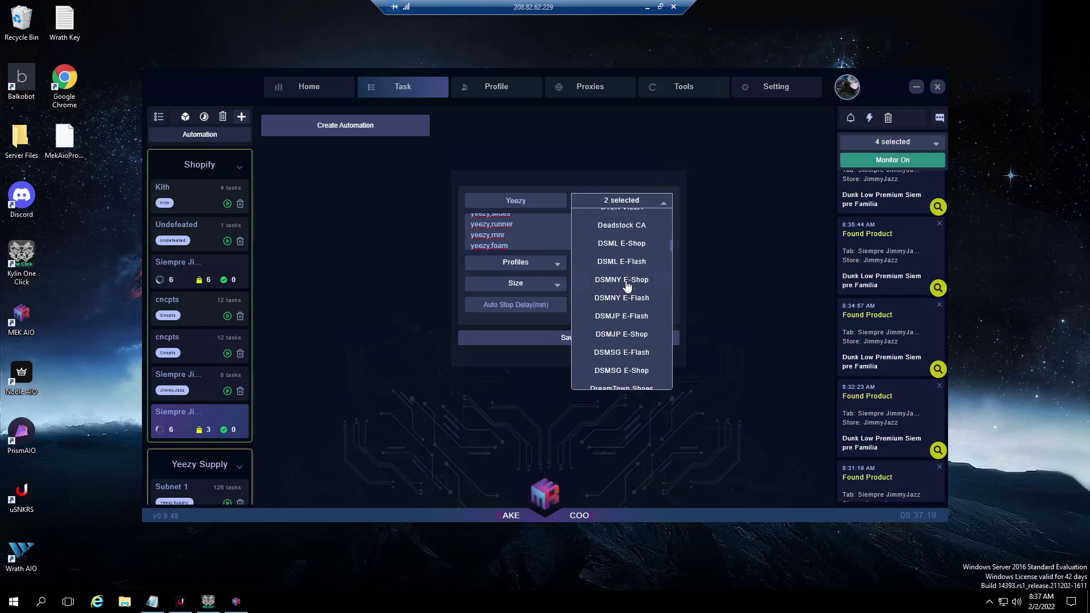
{"action": "left_click", "coordinate": [625, 280]}
{"action": "left_click", "coordinate": [680, 261]}
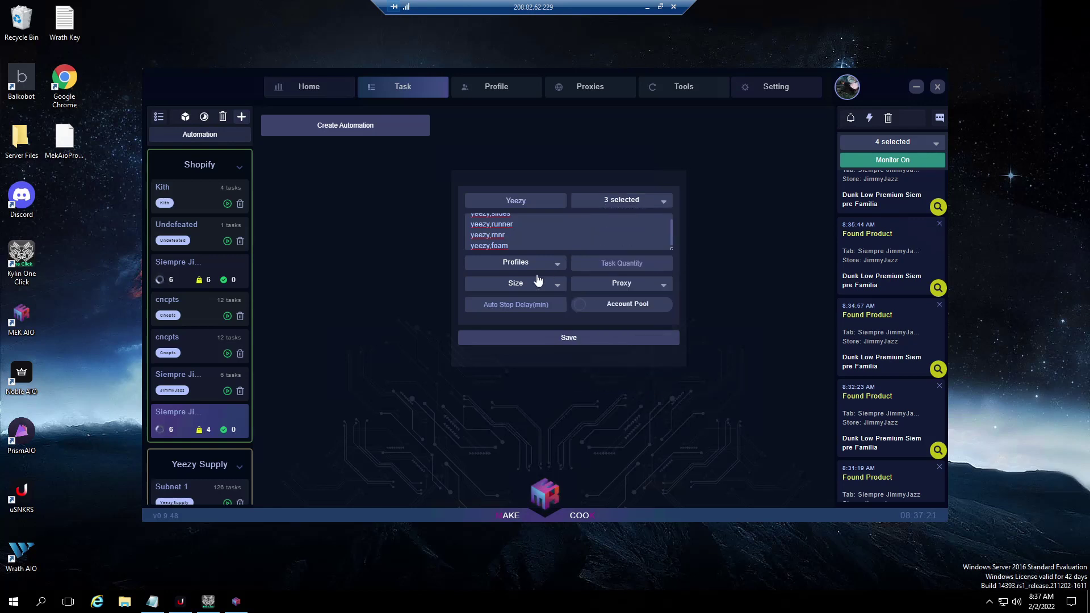
Set the Yeezy automation's size to random, its profile to Novo and its proxy group to Subnet
{"action": "left_click", "coordinate": [523, 284]}
{"action": "left_click", "coordinate": [523, 302]}
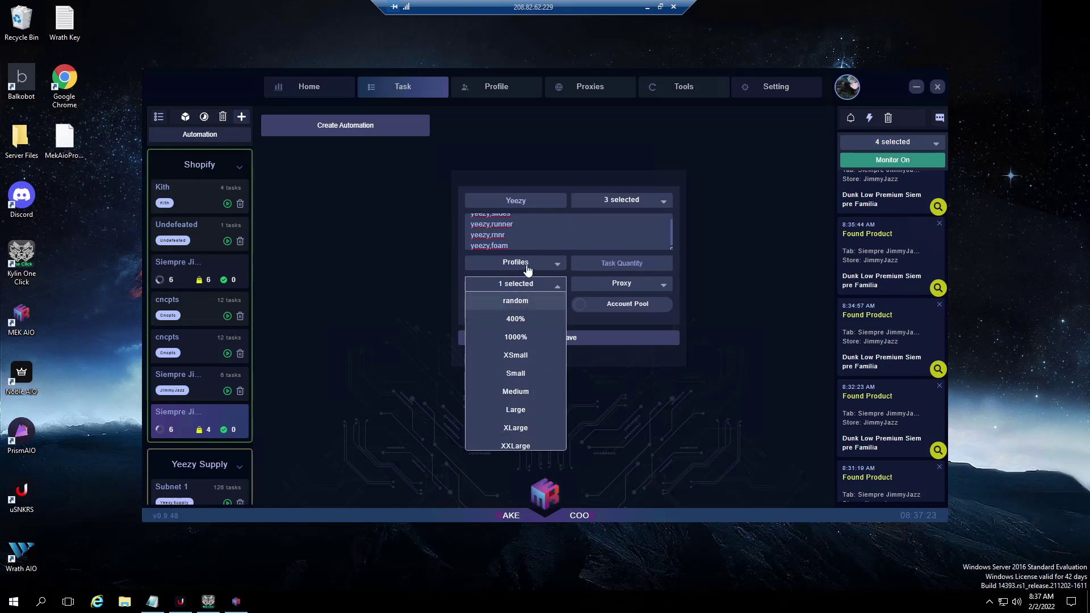
{"action": "left_click", "coordinate": [527, 267]}
{"action": "left_click", "coordinate": [528, 446]}
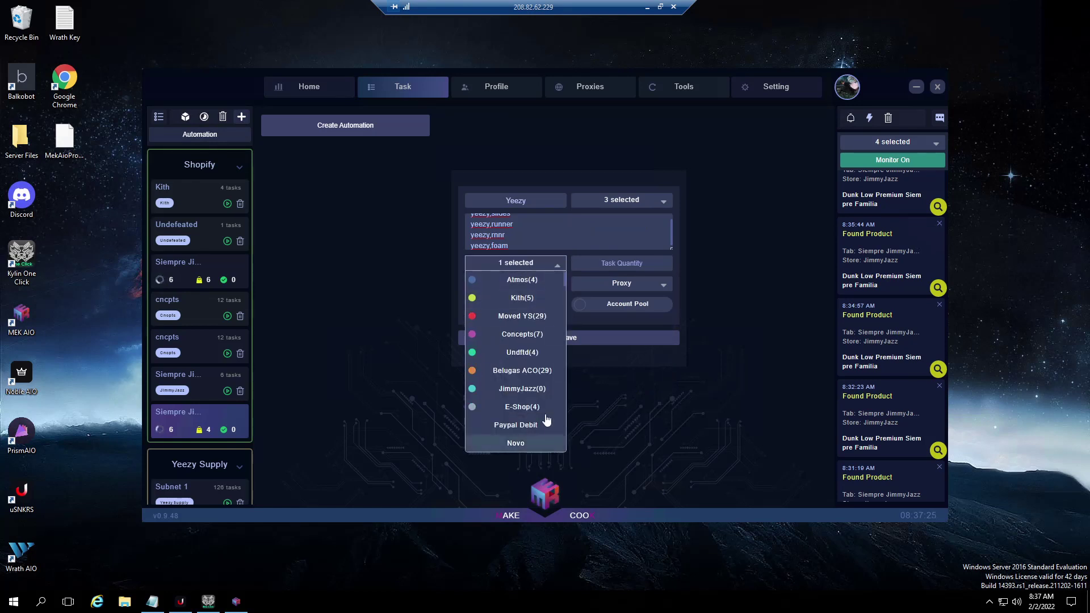
{"action": "left_click", "coordinate": [661, 288]}
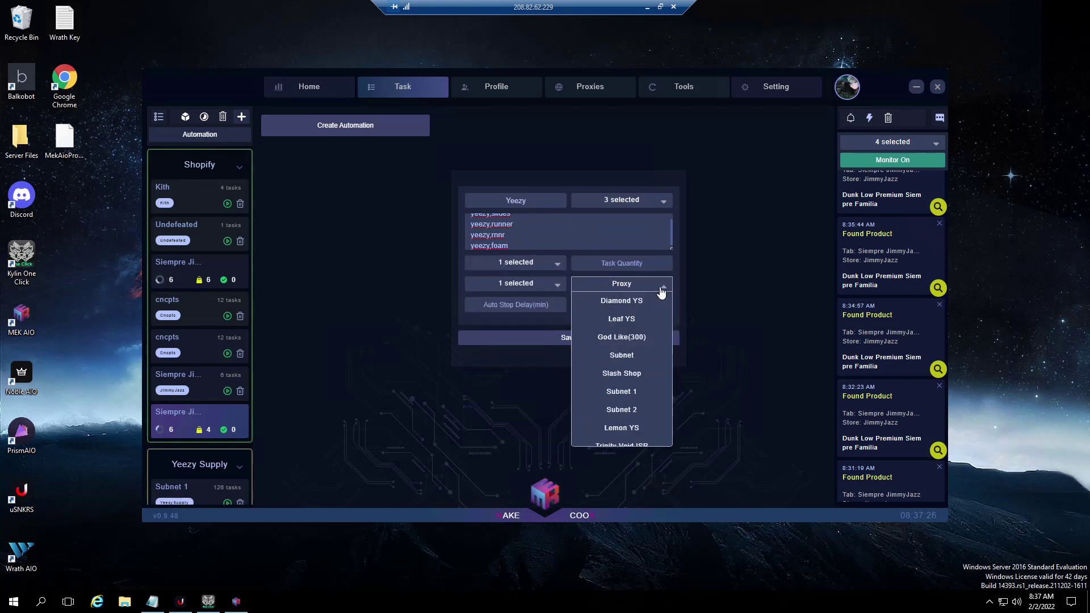
{"action": "left_click", "coordinate": [624, 356]}
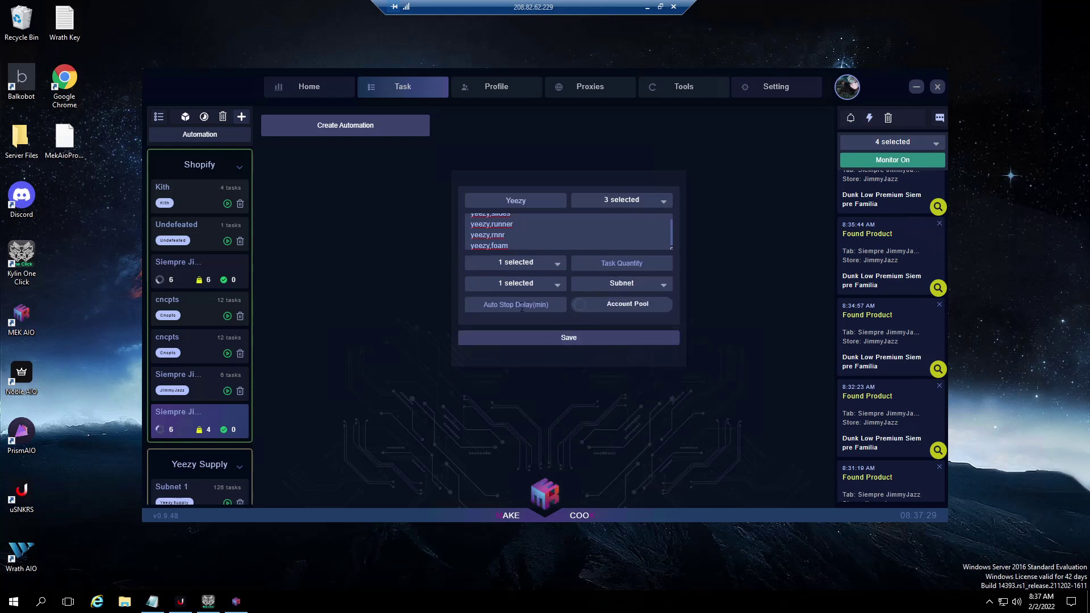
Set the auto stop delay to 12 minutes and the task quantity to 10, enable Account Pool and save the automation
{"action": "type", "text": "12"}
{"action": "left_click", "coordinate": [641, 312]}
{"action": "left_click", "coordinate": [587, 344]}
{"action": "left_click", "coordinate": [572, 343]}
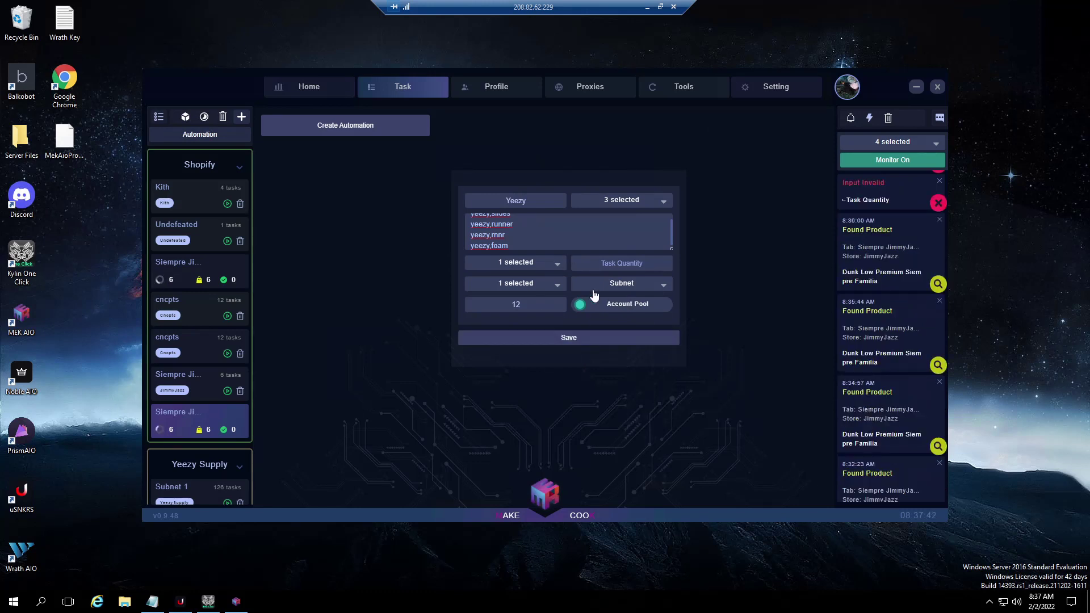
{"action": "left_click", "coordinate": [610, 264]}
{"action": "type", "text": "10"}
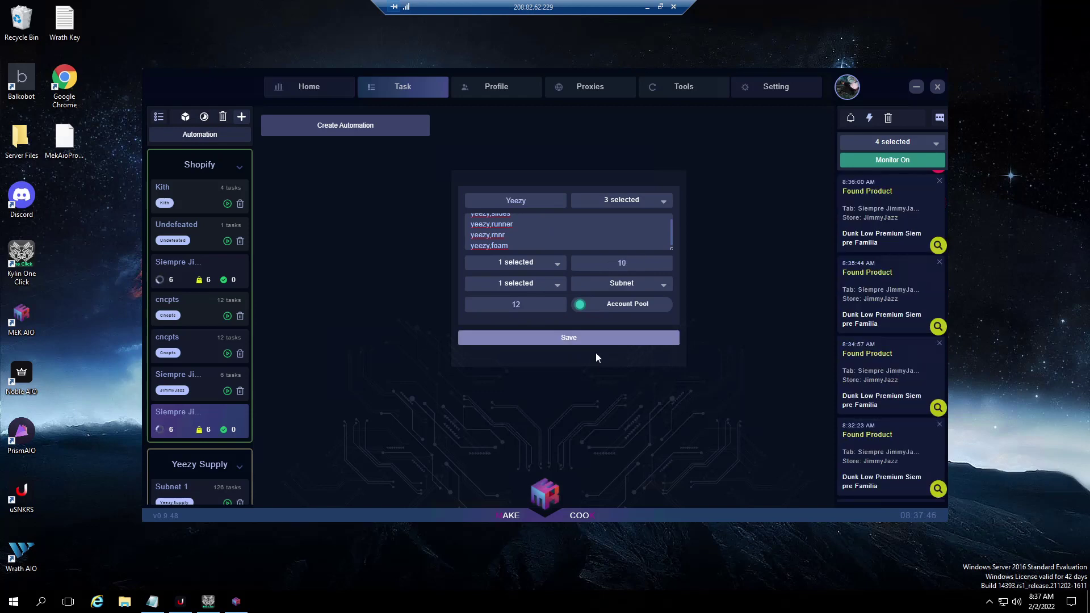
{"action": "left_click", "coordinate": [590, 339]}
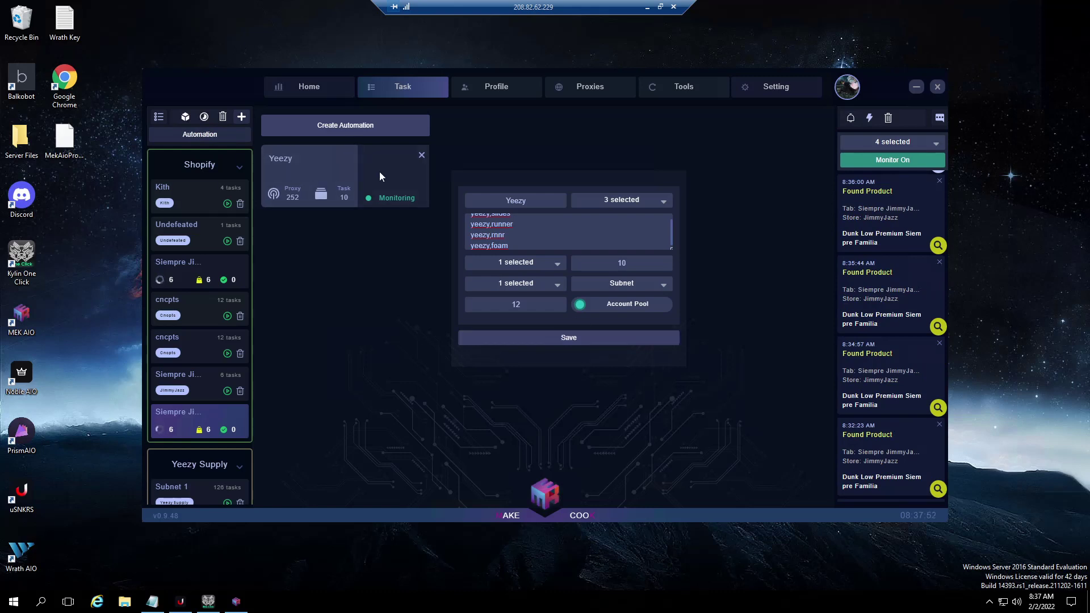
Reopen the saved Yeezy automation for editing and update it with its existing settings
{"action": "left_click", "coordinate": [346, 185]}
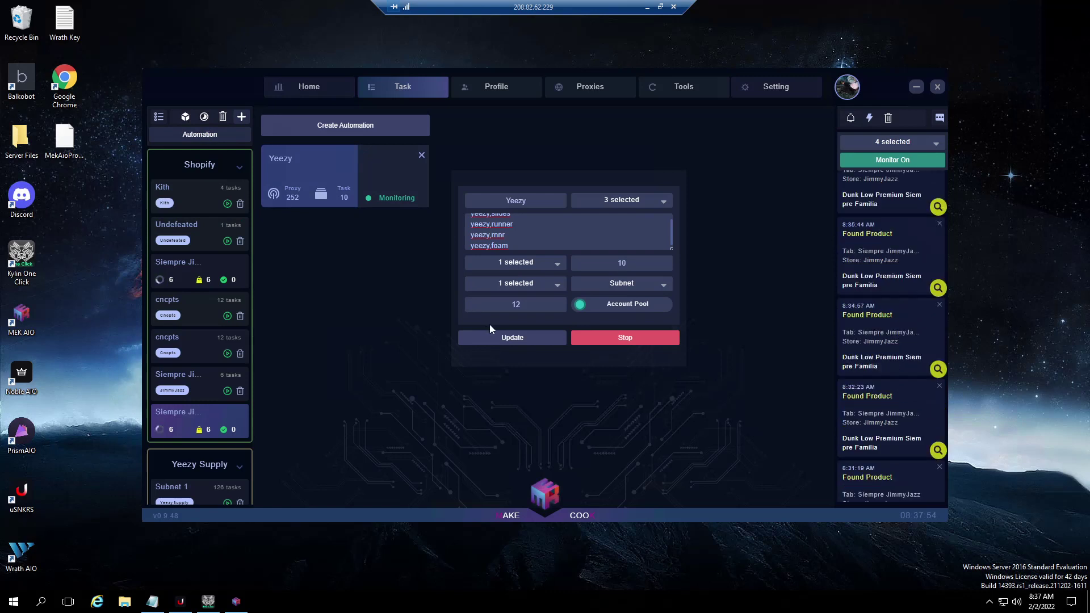
{"action": "left_click", "coordinate": [551, 264]}
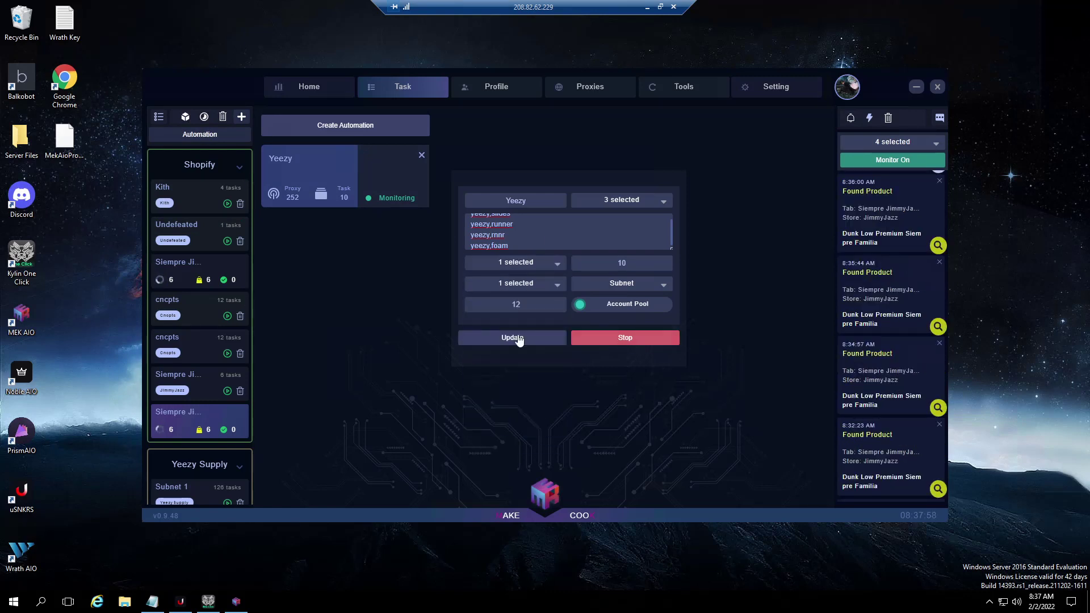
{"action": "left_click", "coordinate": [518, 338]}
Stop the Yeezy automation and delete it from the automation list
{"action": "left_click", "coordinate": [626, 339]}
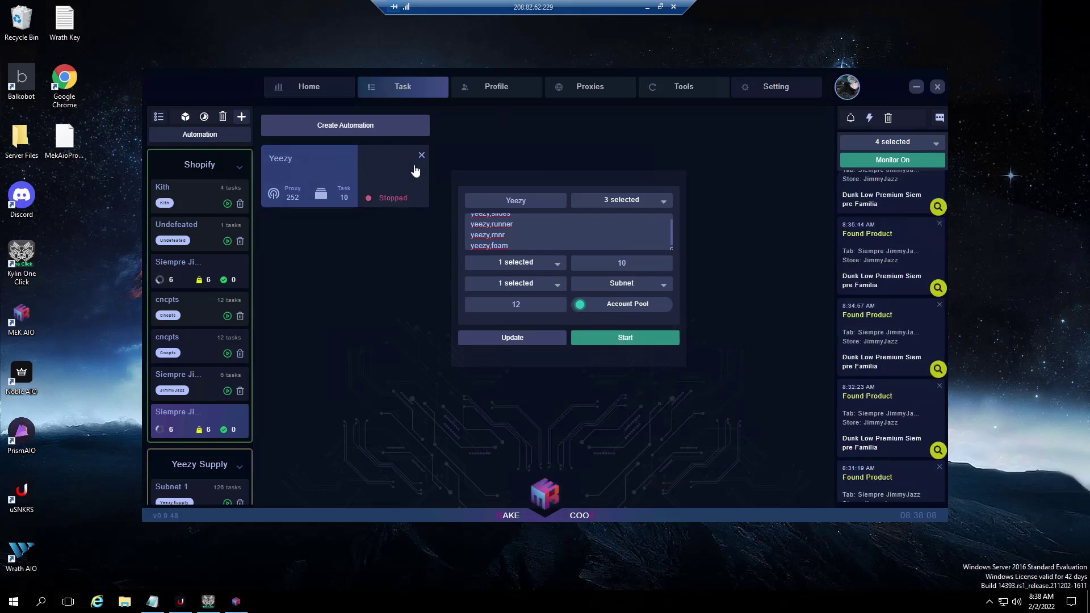
{"action": "left_click", "coordinate": [421, 156]}
{"action": "left_click", "coordinate": [324, 90]}
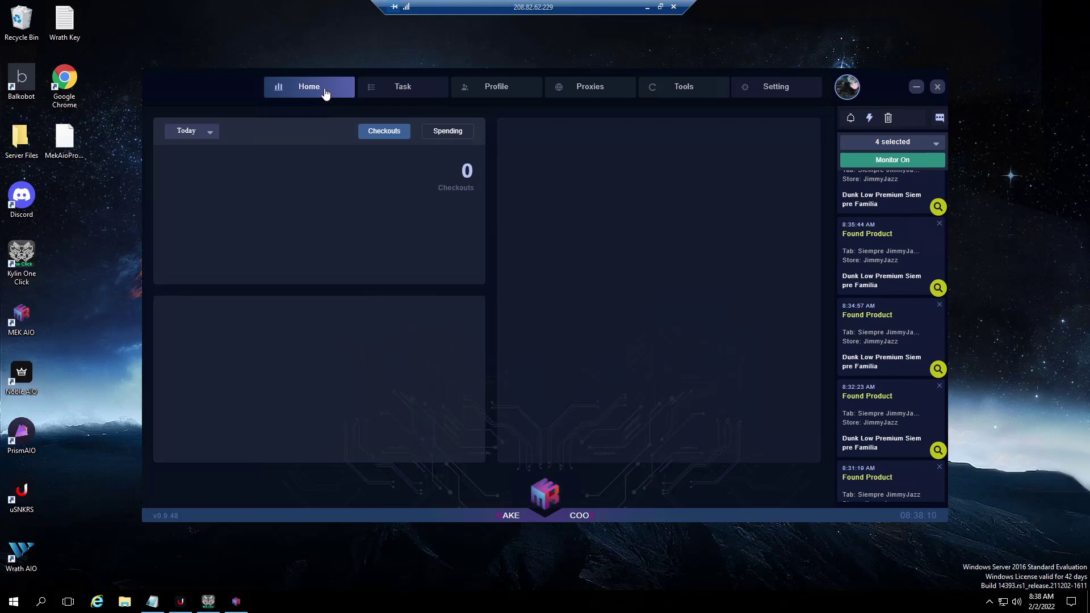
{"action": "left_click", "coordinate": [426, 86]}
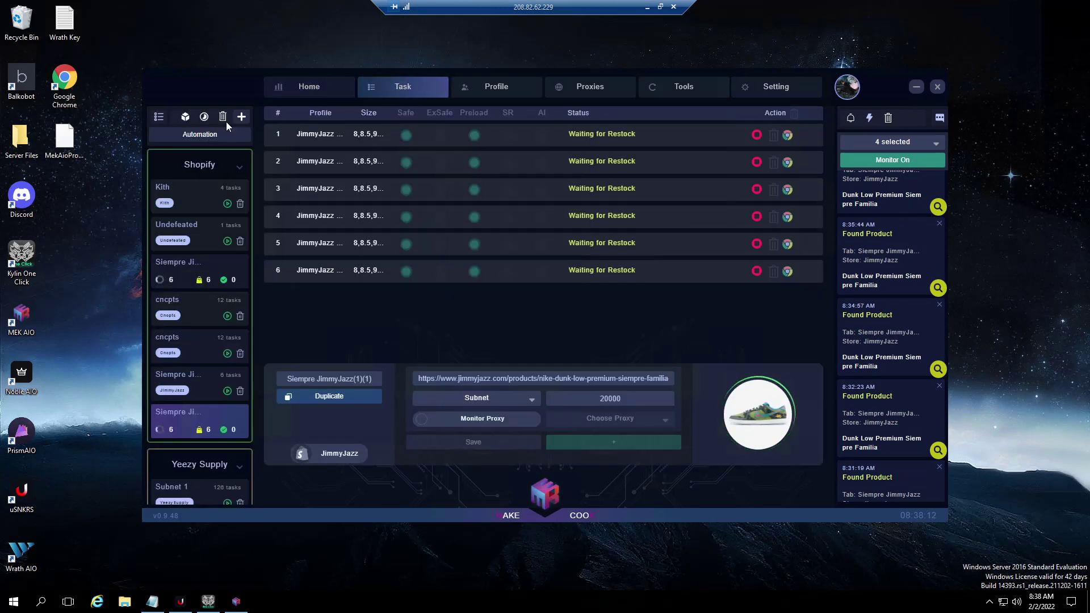
{"action": "left_click", "coordinate": [242, 116]}
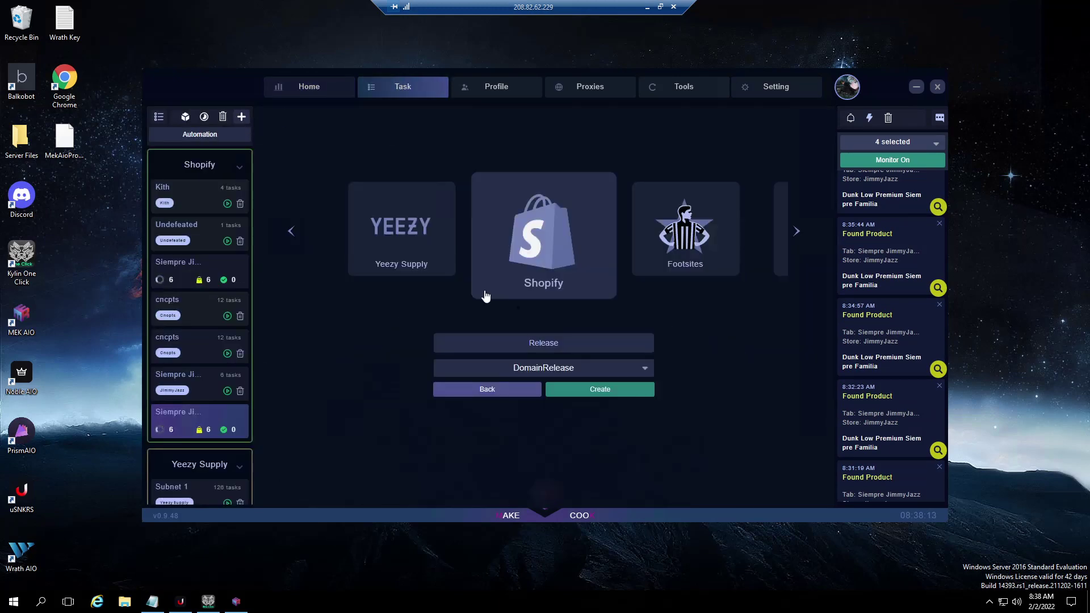
{"action": "left_click", "coordinate": [413, 250]}
{"action": "left_click", "coordinate": [211, 496]}
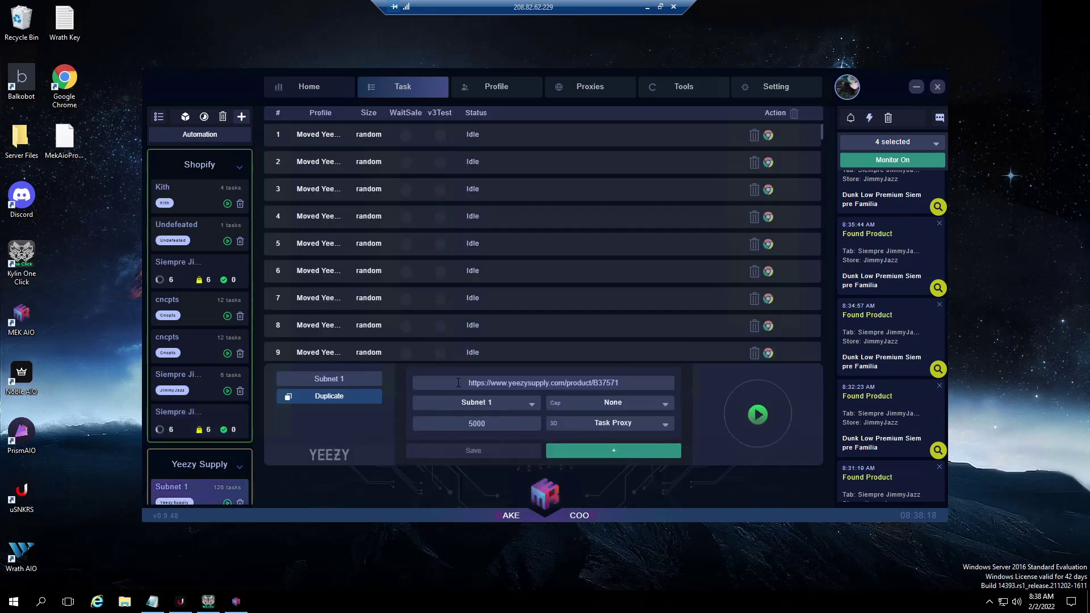
{"action": "left_click_drag", "start_coordinate": [458, 383], "coordinate": [654, 385]}
{"action": "key", "text": "ctrl+c"}
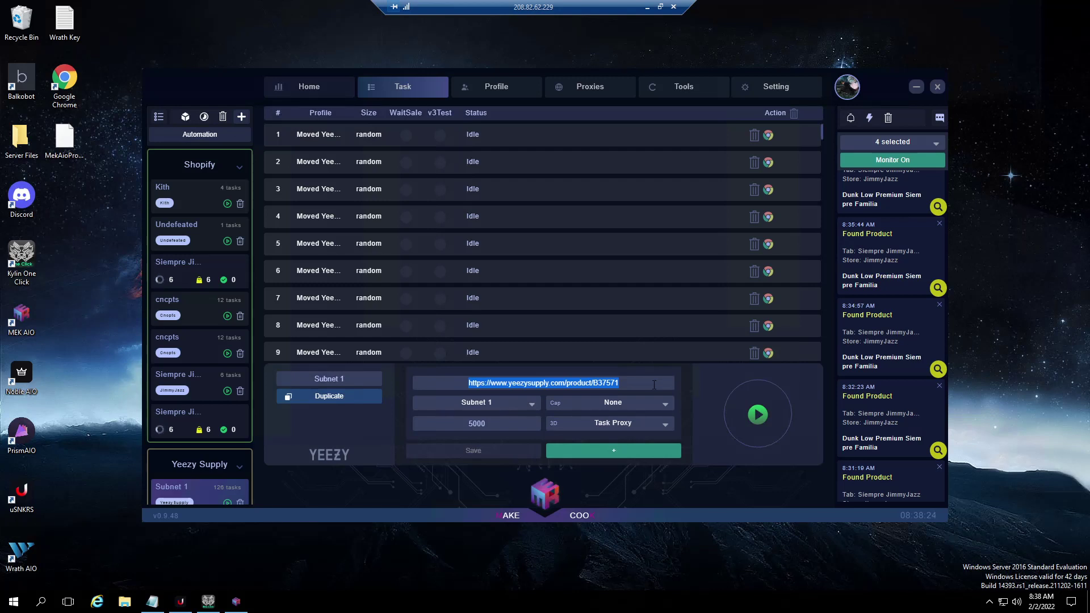
Create a new Yeezy Supply release named "blush"
{"action": "left_click", "coordinate": [241, 116]}
{"action": "double_click", "coordinate": [525, 339]}
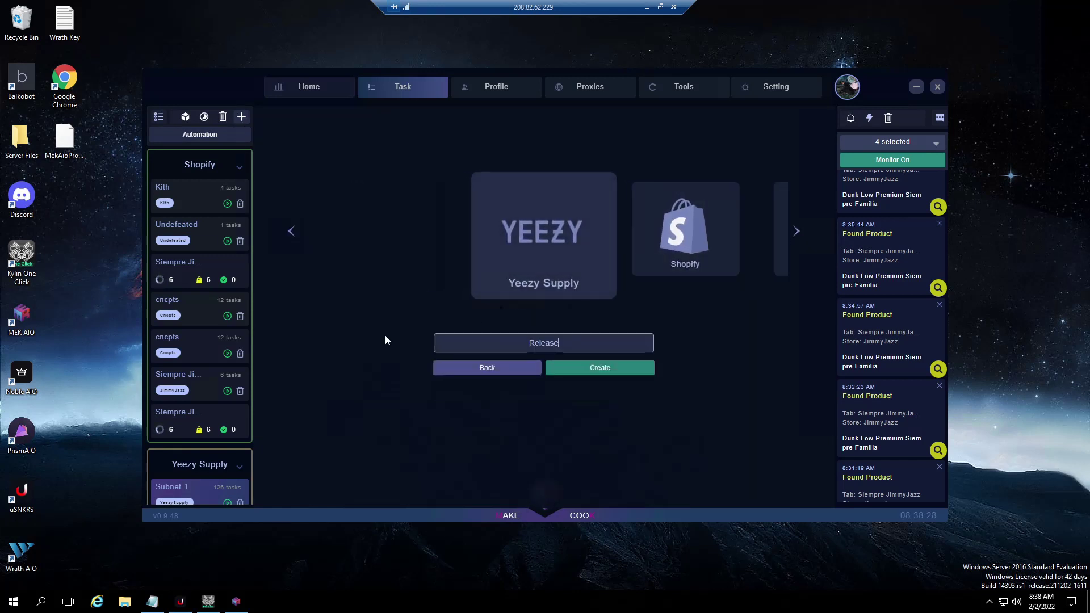
{"action": "type", "text": "blush"}
{"action": "left_click", "coordinate": [601, 367]}
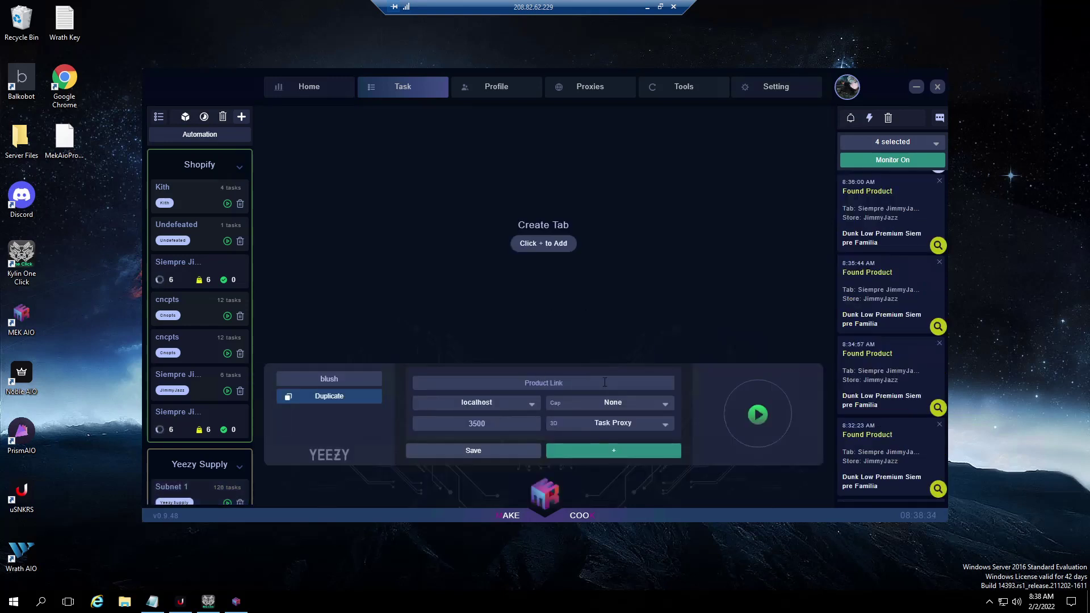
{"action": "left_click", "coordinate": [604, 382]}
{"action": "key", "text": "ctrl+v"}
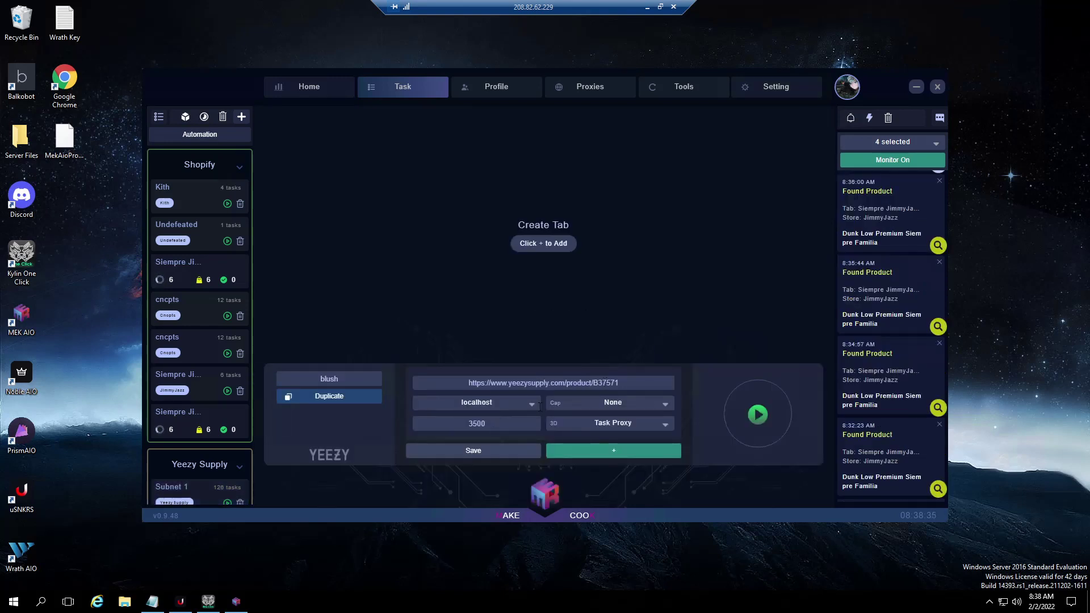
{"action": "left_click", "coordinate": [482, 450]}
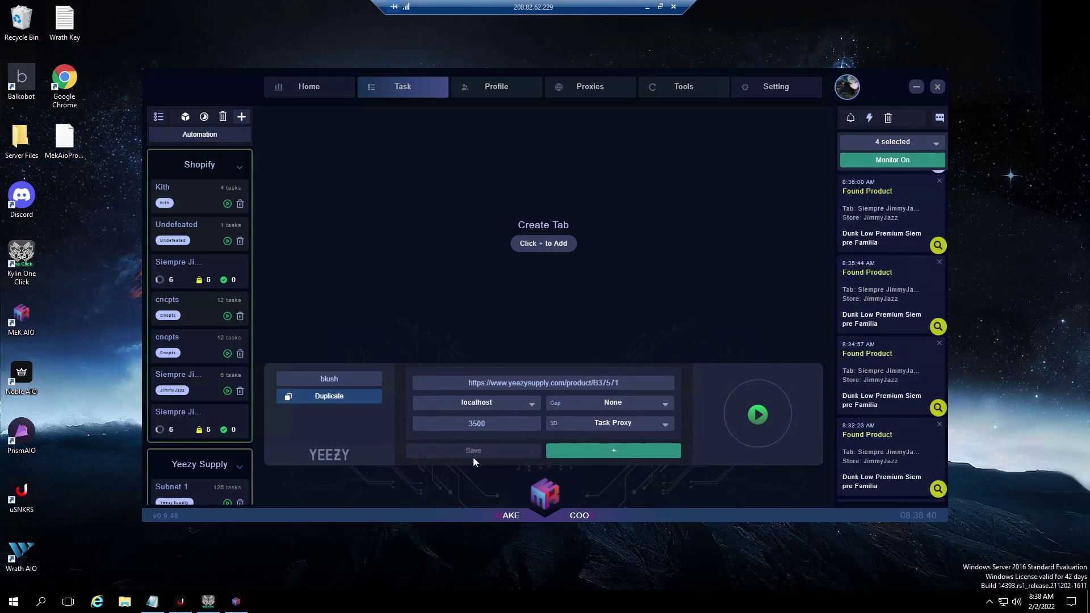
Set the blush release's proxy list to Subnet and save the release
{"action": "scroll", "coordinate": [186, 417], "scroll_direction": "down", "scroll_amount": 1}
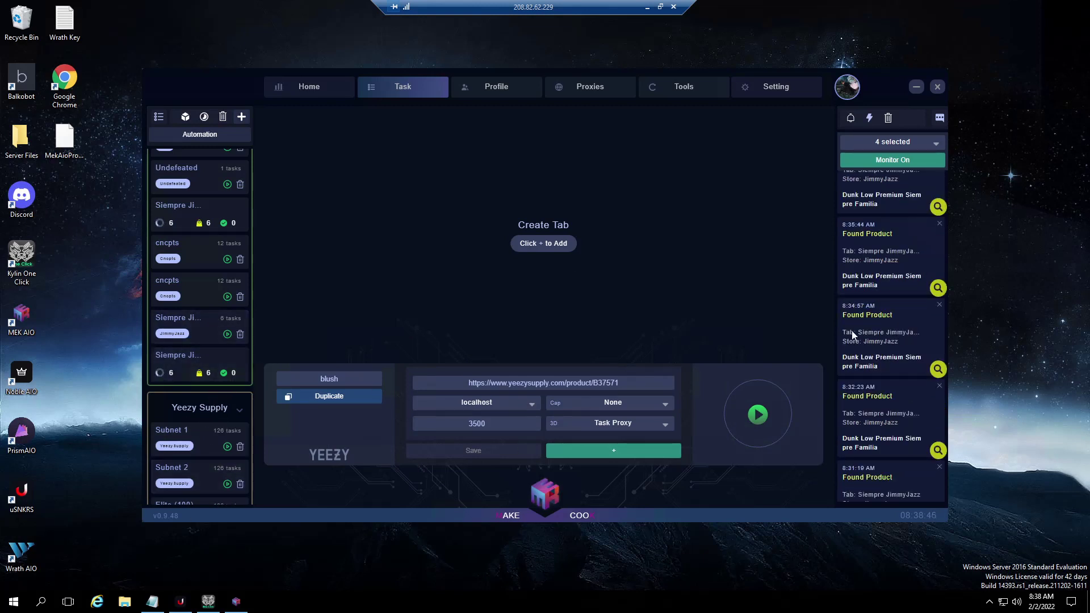
{"action": "left_click", "coordinate": [527, 404]}
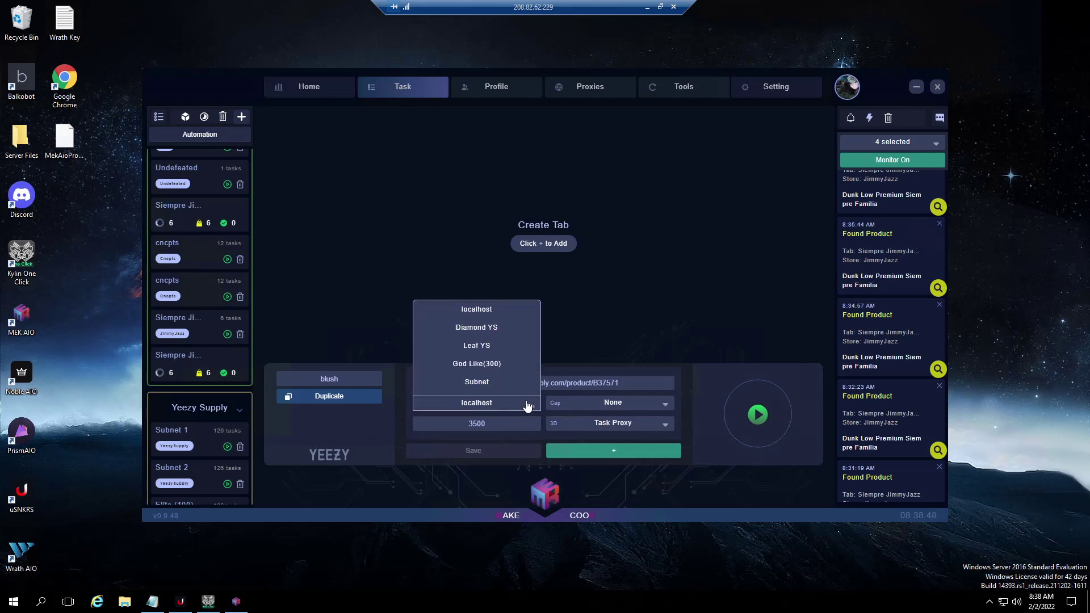
{"action": "left_click", "coordinate": [468, 382]}
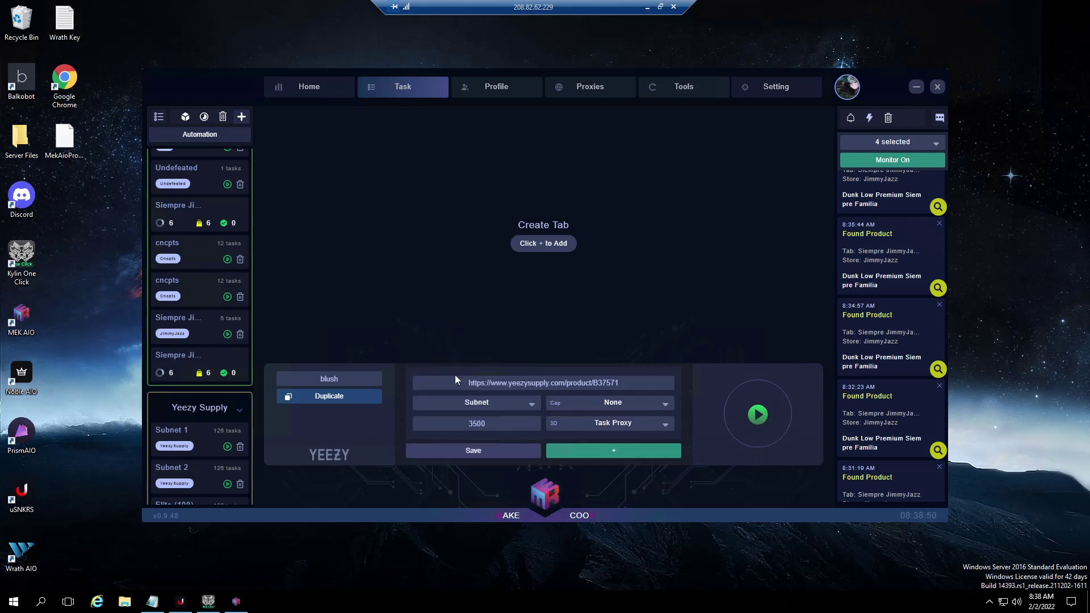
{"action": "left_click", "coordinate": [485, 458]}
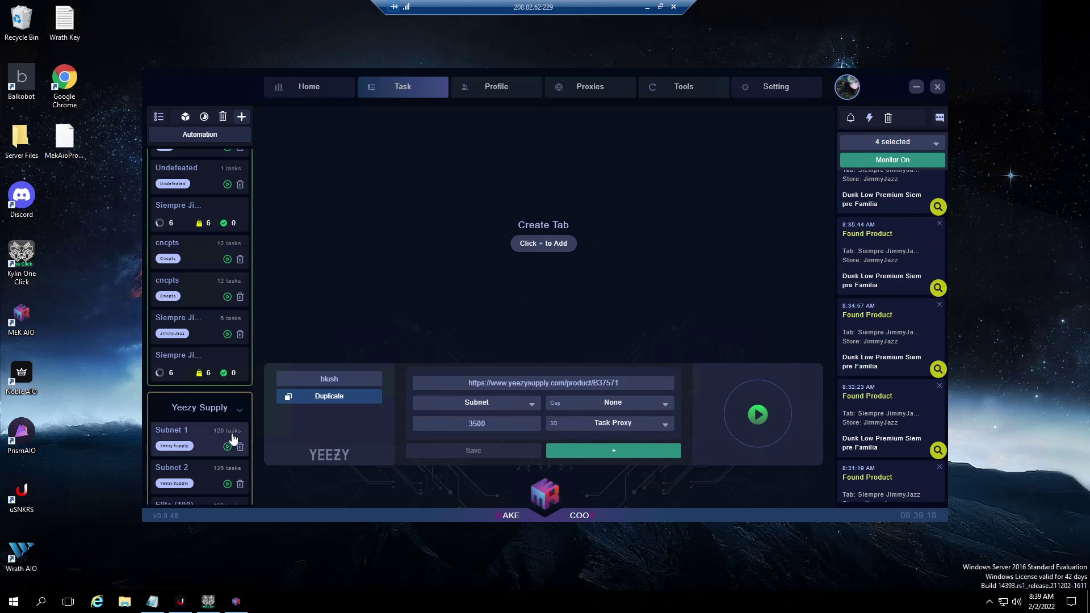
Examine the settings of the Diamond, Leaf and Elite (100) Yeezy Supply releases, including Diamond's available 3D proxy choices
{"action": "scroll", "coordinate": [233, 437], "scroll_direction": "down", "scroll_amount": 3}
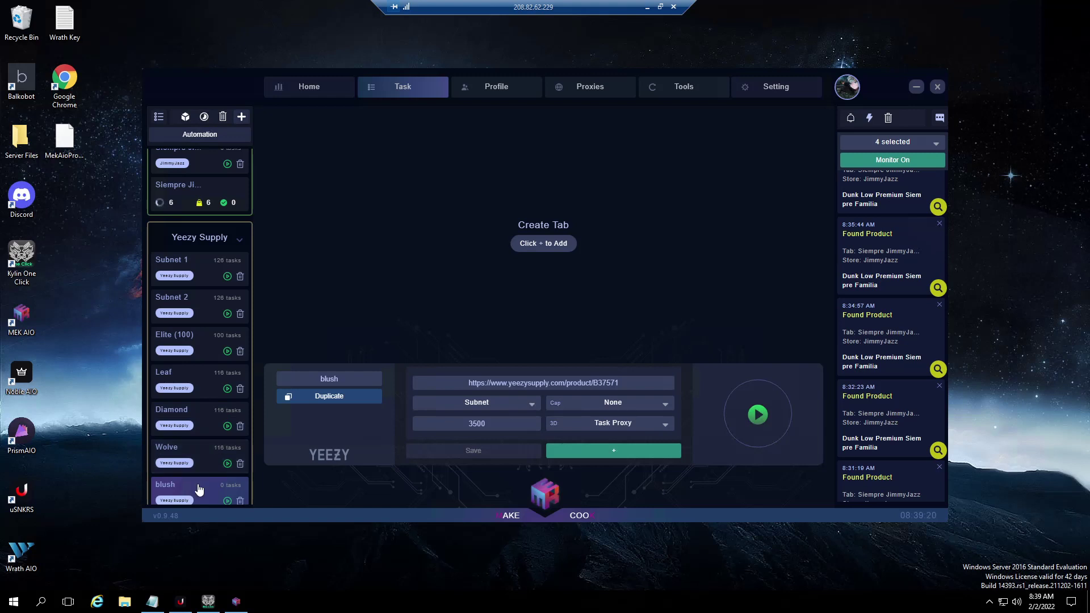
{"action": "left_click", "coordinate": [225, 411]}
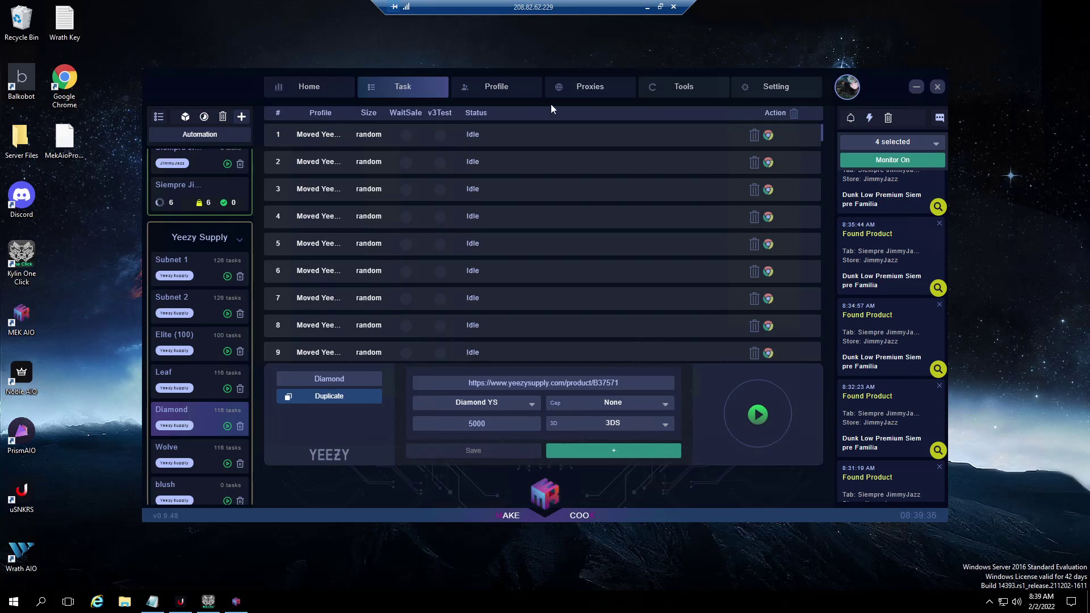
{"action": "left_click", "coordinate": [622, 430]}
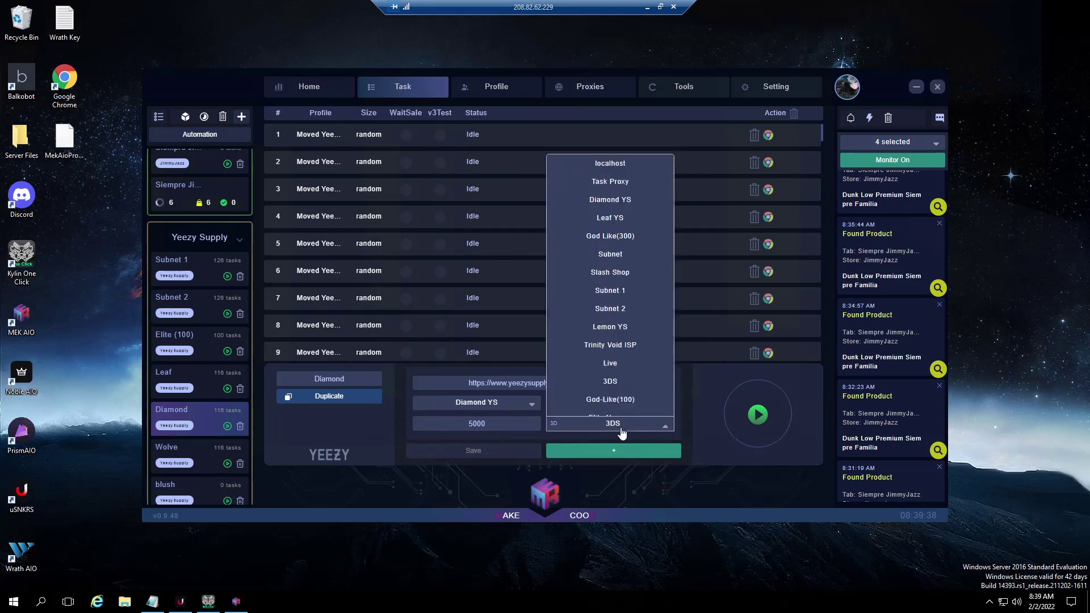
{"action": "left_click", "coordinate": [620, 363]}
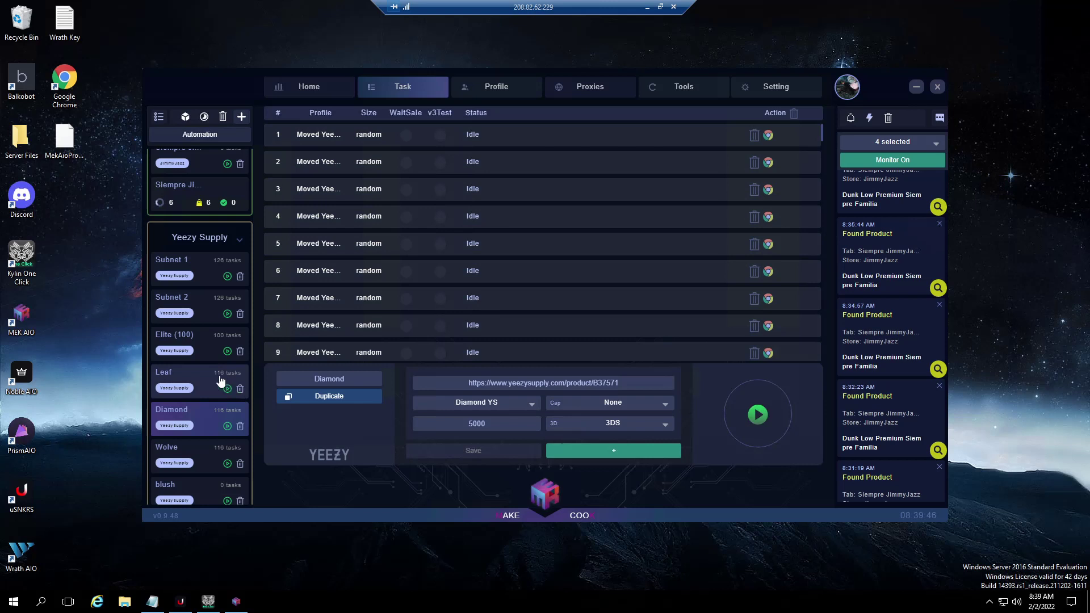
{"action": "left_click", "coordinate": [188, 382]}
{"action": "left_click", "coordinate": [195, 341]}
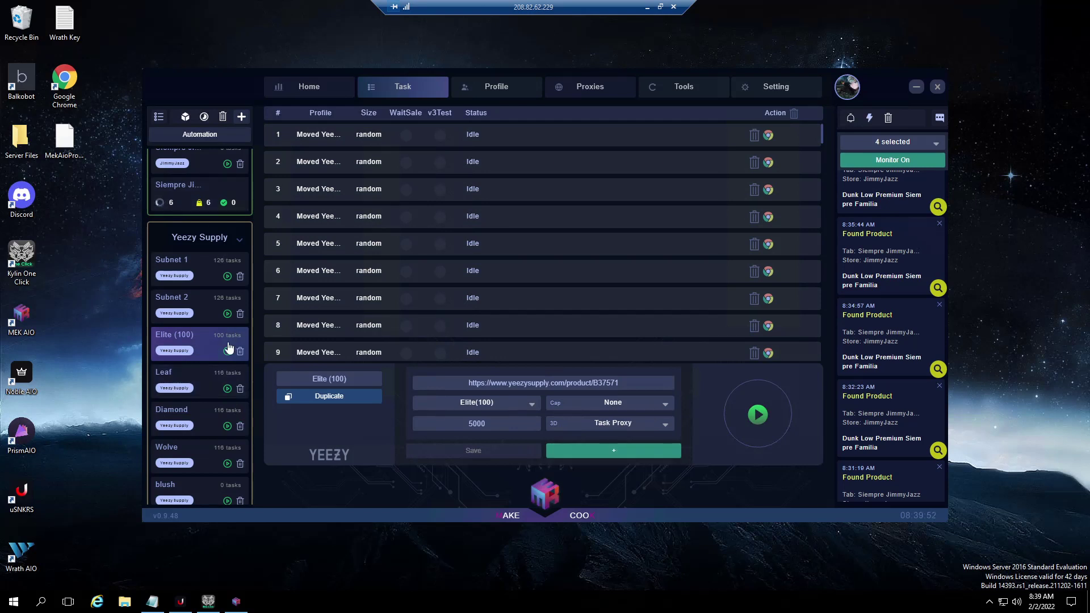
Set the Wolve release's captcha option to AYCD and save the release
{"action": "left_click", "coordinate": [219, 449]}
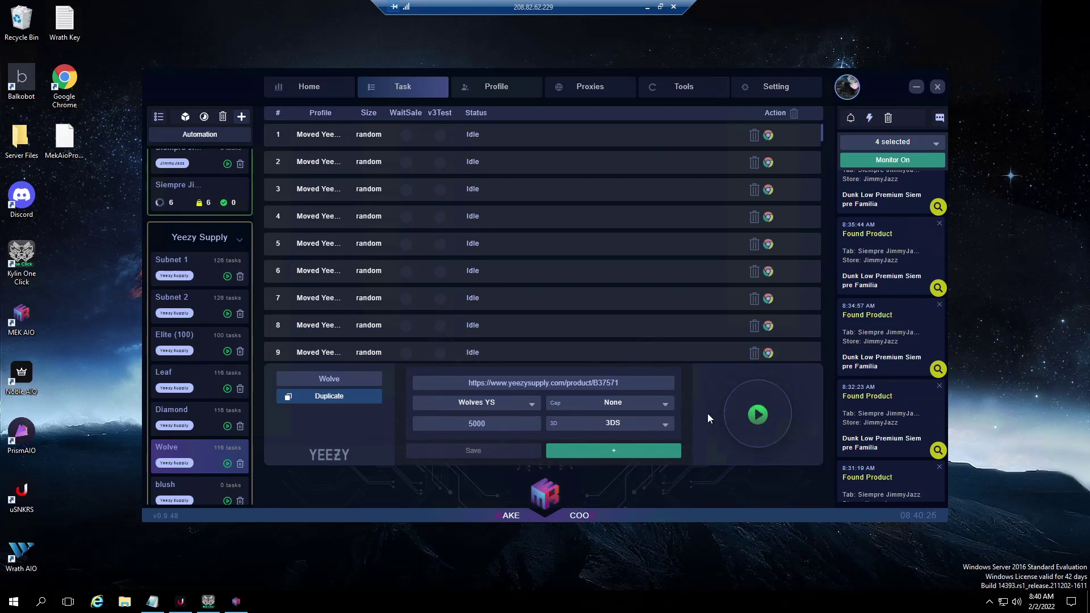
{"action": "left_click", "coordinate": [670, 407]}
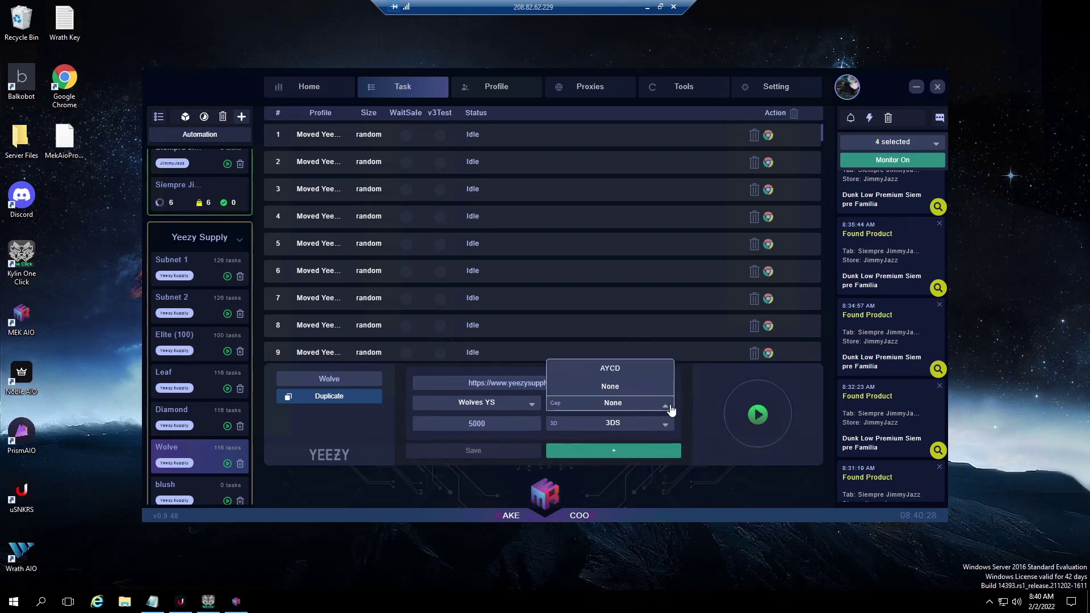
{"action": "left_click", "coordinate": [623, 369]}
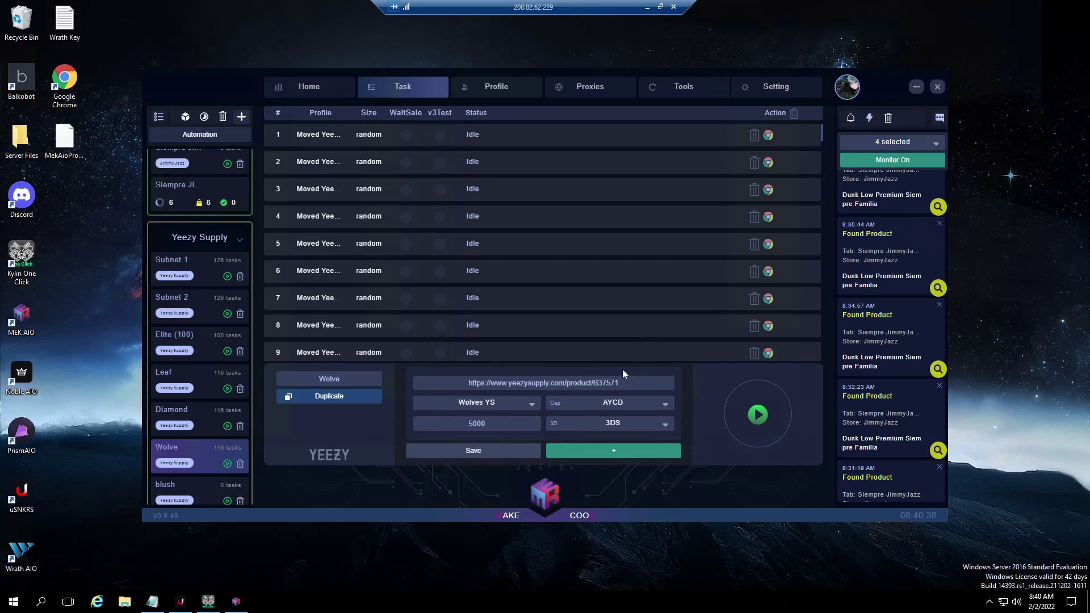
{"action": "left_click", "coordinate": [522, 451]}
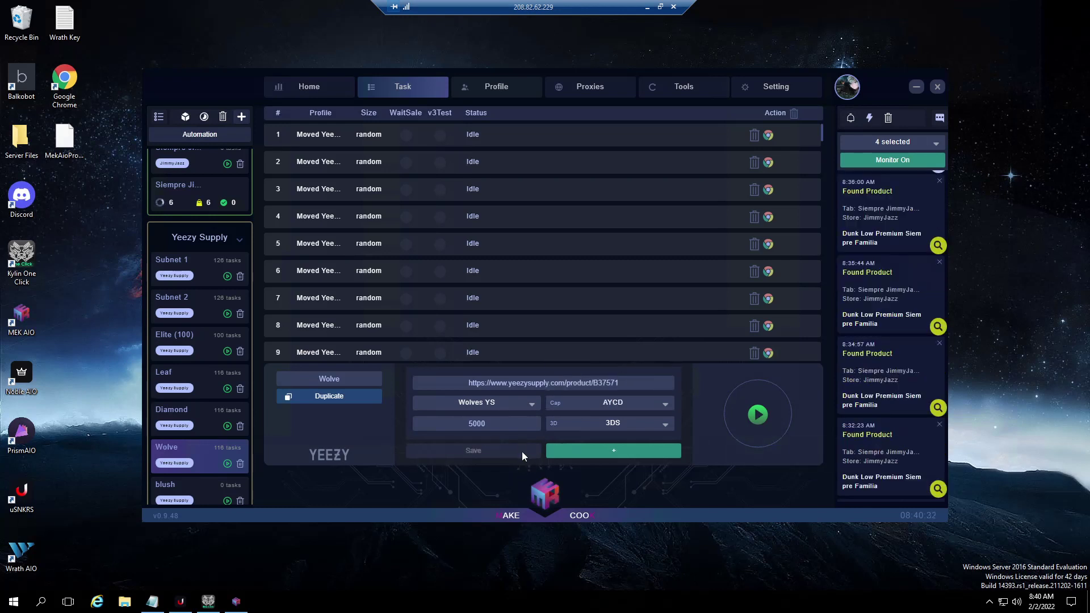
Open the task creation form for the Wolve release and examine its profile, quantity and size fields
{"action": "left_click", "coordinate": [656, 450]}
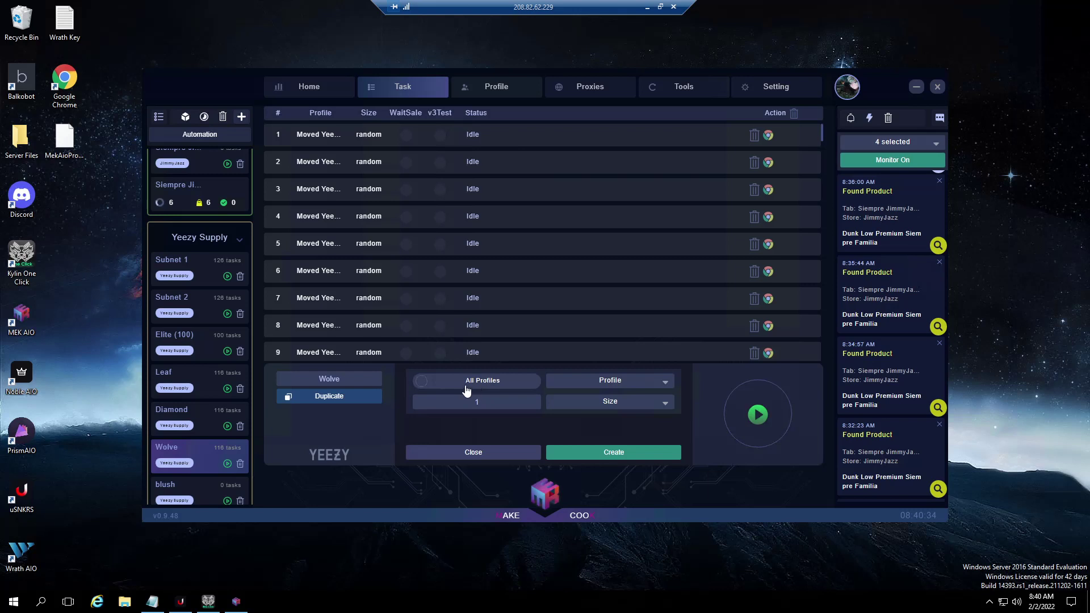
{"action": "left_click", "coordinate": [586, 390]}
{"action": "left_click", "coordinate": [512, 401]}
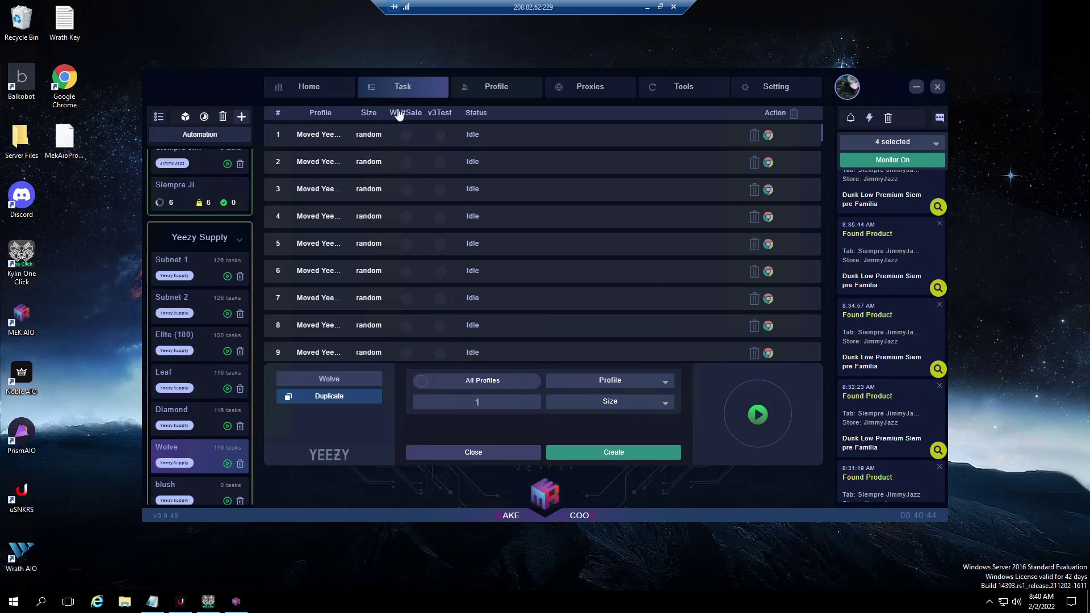
Turn v3Test on for all Wolve tasks and switch it back off
{"action": "left_click", "coordinate": [437, 117]}
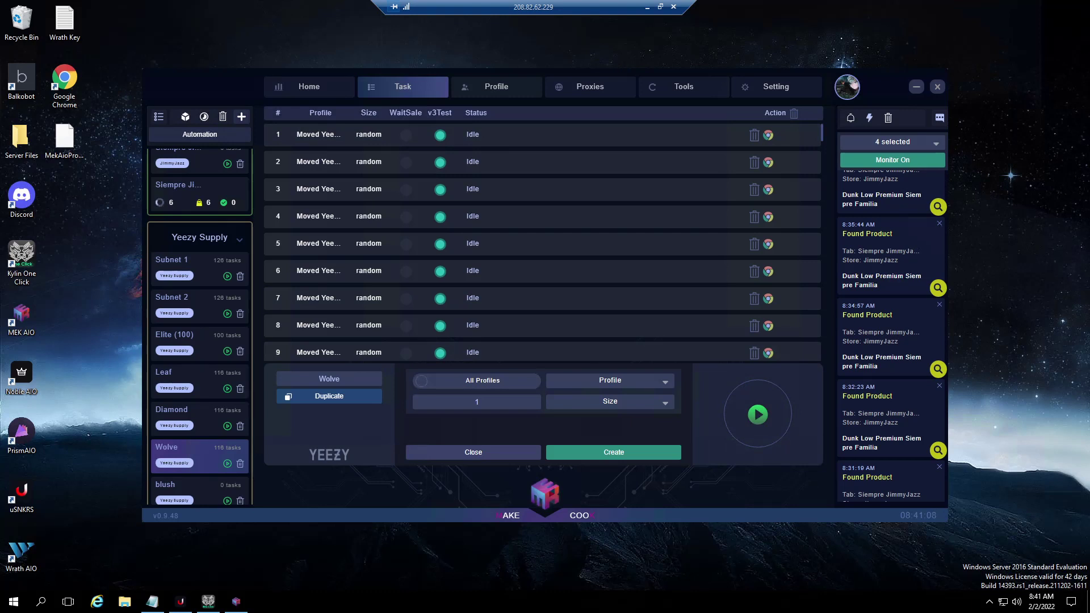
{"action": "left_click", "coordinate": [443, 116]}
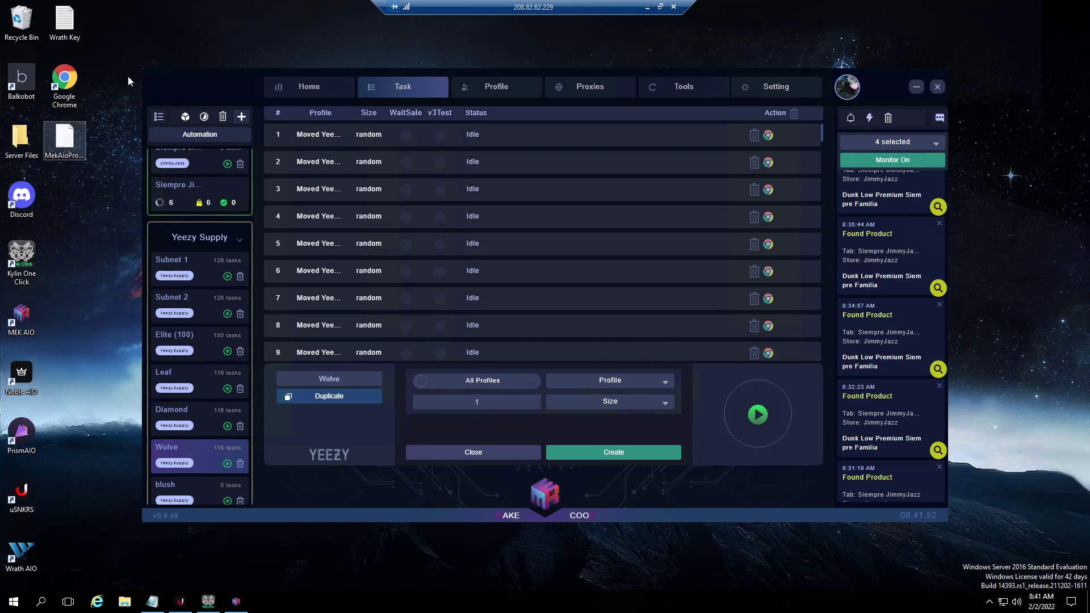
Open the settings and examine the per-store accounts list and the shipping rate page
{"action": "left_click_drag", "start_coordinate": [226, 86], "coordinate": [239, 84]}
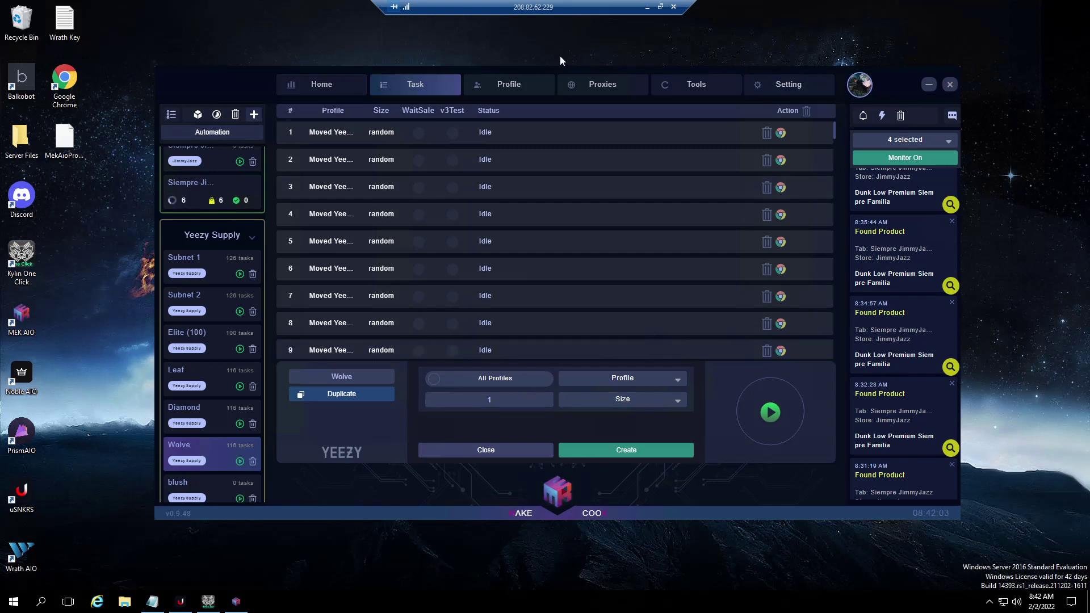
{"action": "left_click", "coordinate": [793, 92]}
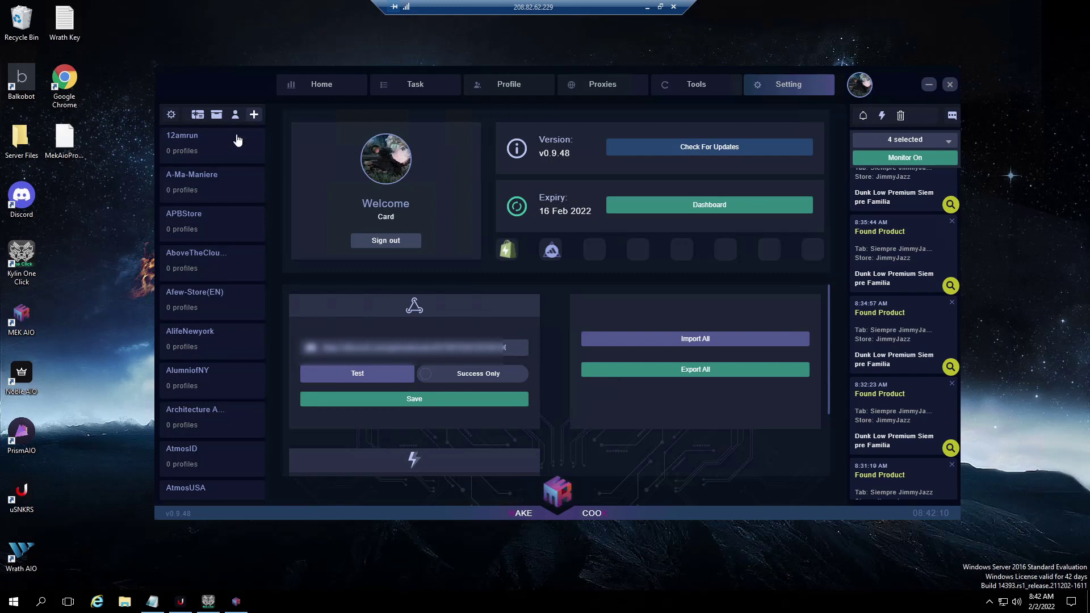
{"action": "left_click", "coordinate": [235, 115]}
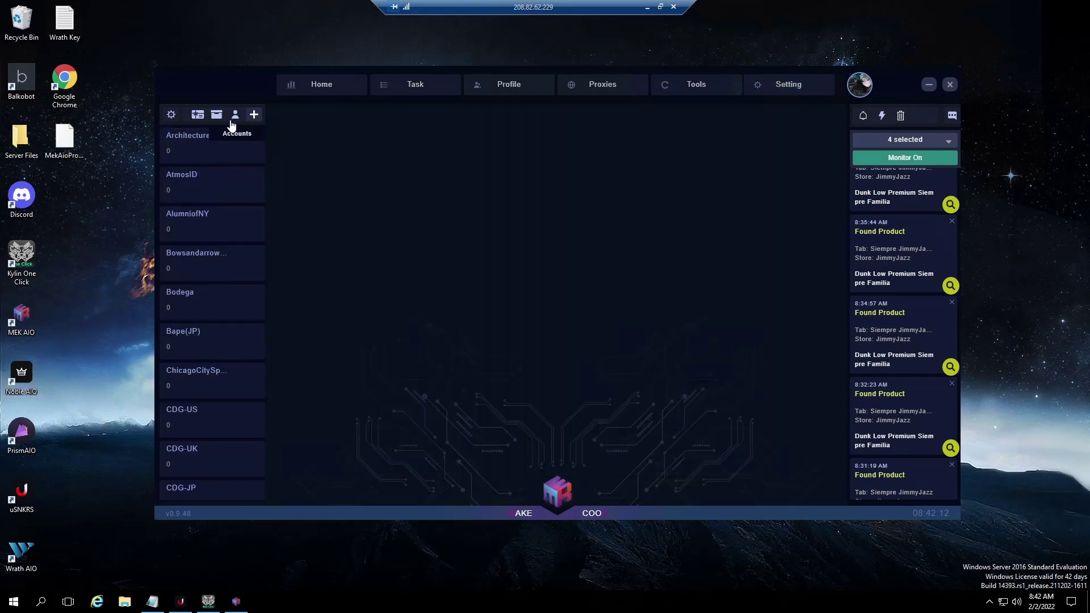
{"action": "scroll", "coordinate": [226, 237], "scroll_direction": "down", "scroll_amount": 10}
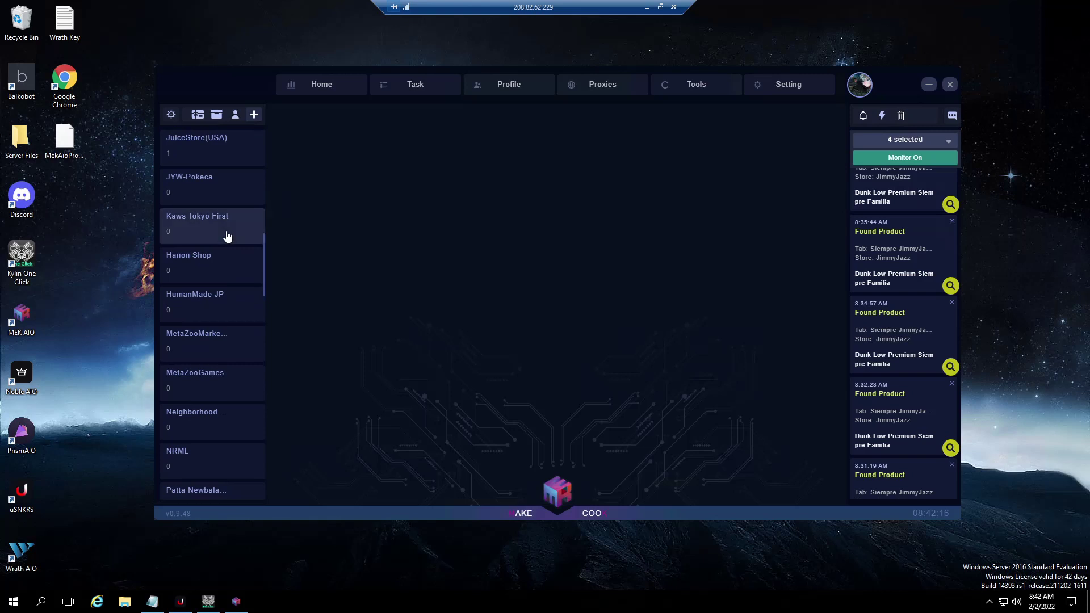
{"action": "scroll", "coordinate": [227, 236], "scroll_direction": "up", "scroll_amount": 12}
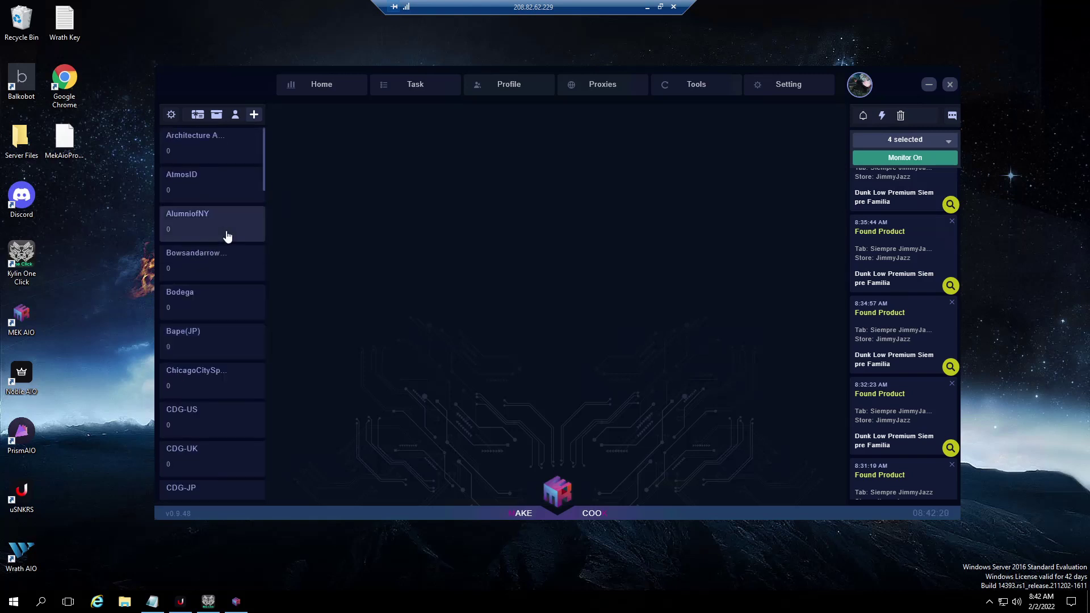
{"action": "left_click", "coordinate": [215, 117]}
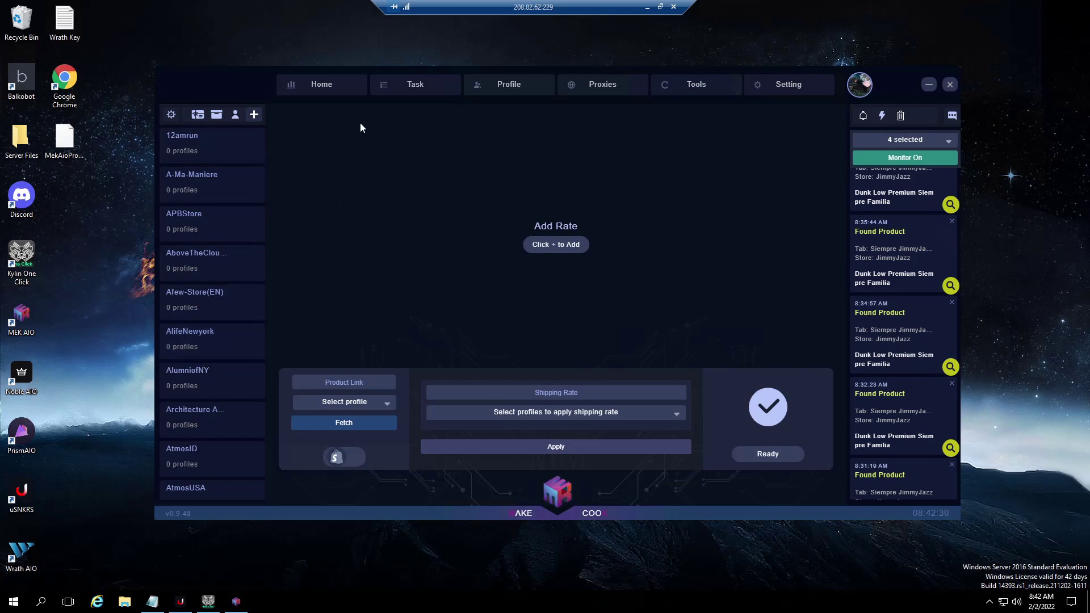
Return to the tasks and open the Undefeated Shopify release
{"action": "left_click", "coordinate": [419, 84]}
{"action": "left_click", "coordinate": [222, 241]}
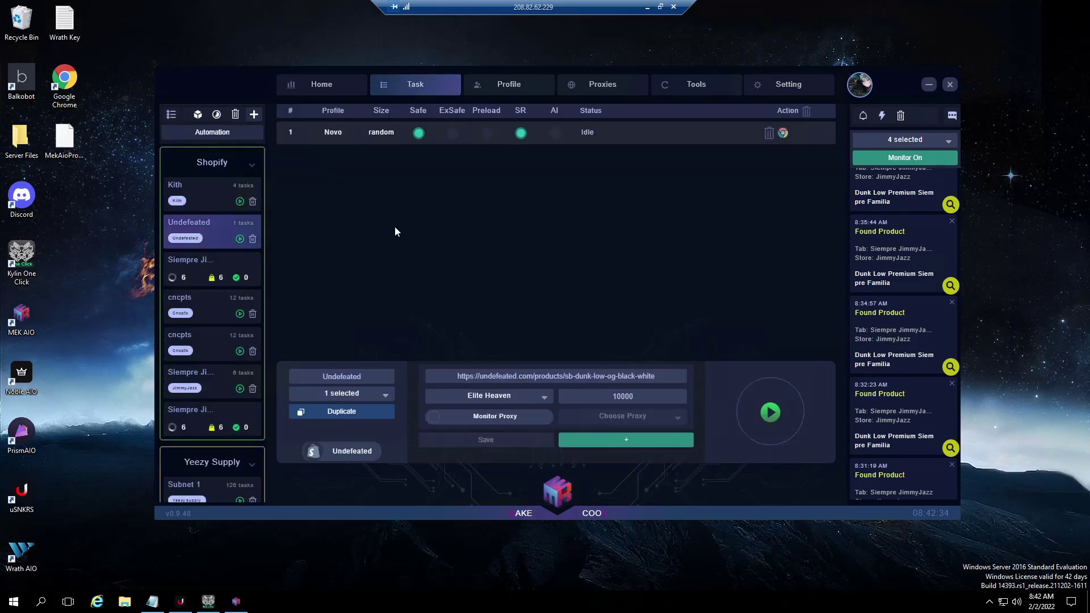